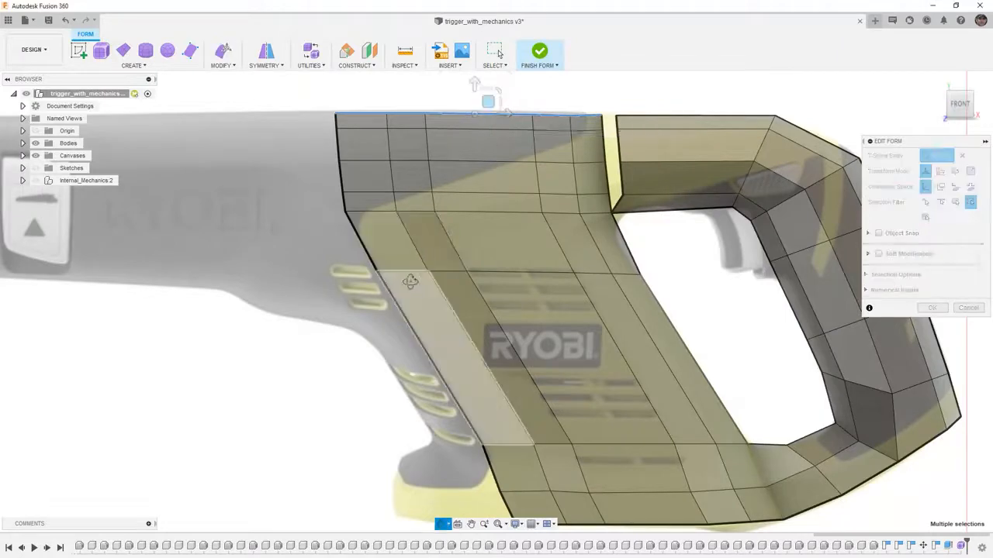
Undo the last extrusions that extended the body's upper edge to the top of the saw, and clear the selection.
shift+middle_drag(516, 281, 384, 288)
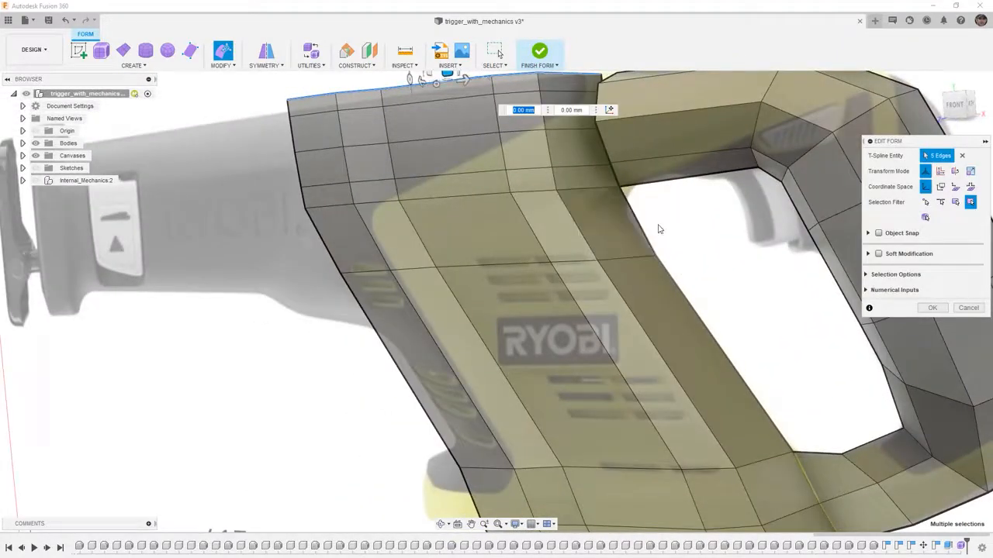
shift+middle_drag(588, 199, 610, 256)
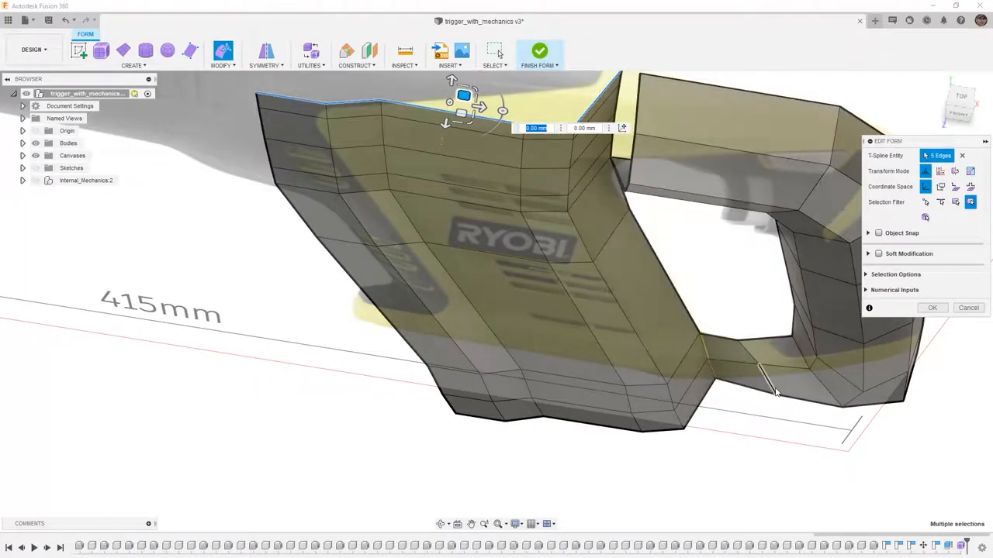
shift+middle_drag(757, 386, 715, 376)
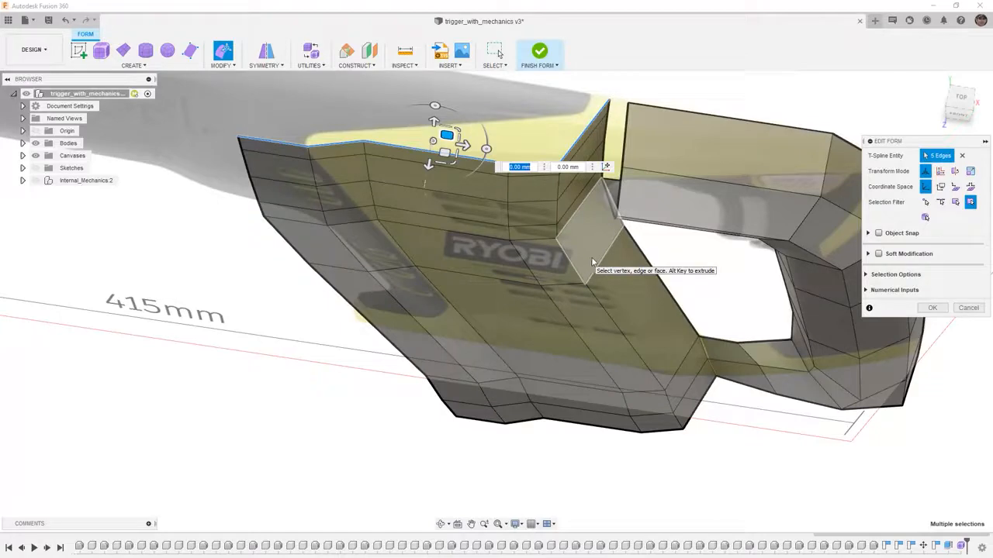
click(962, 116)
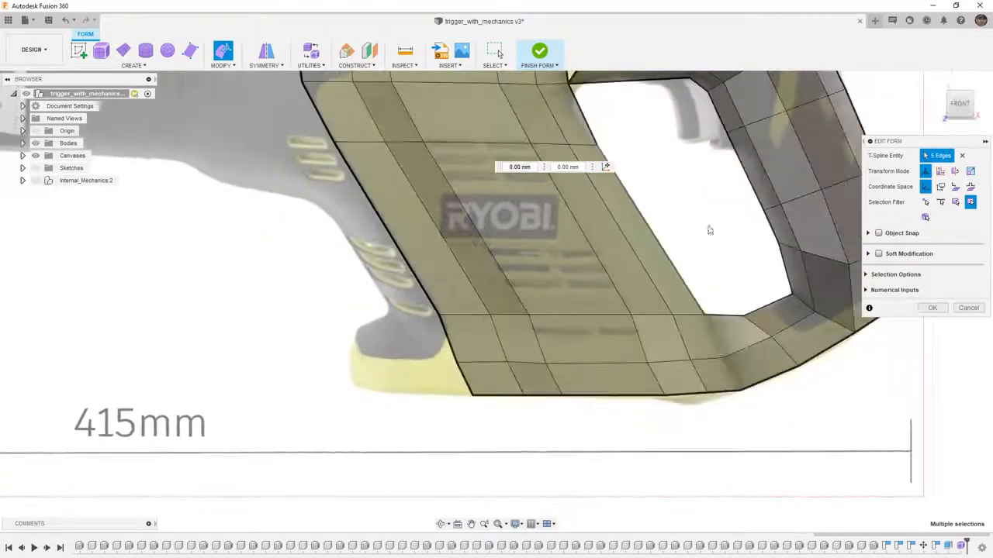
middle_drag(665, 153, 557, 293)
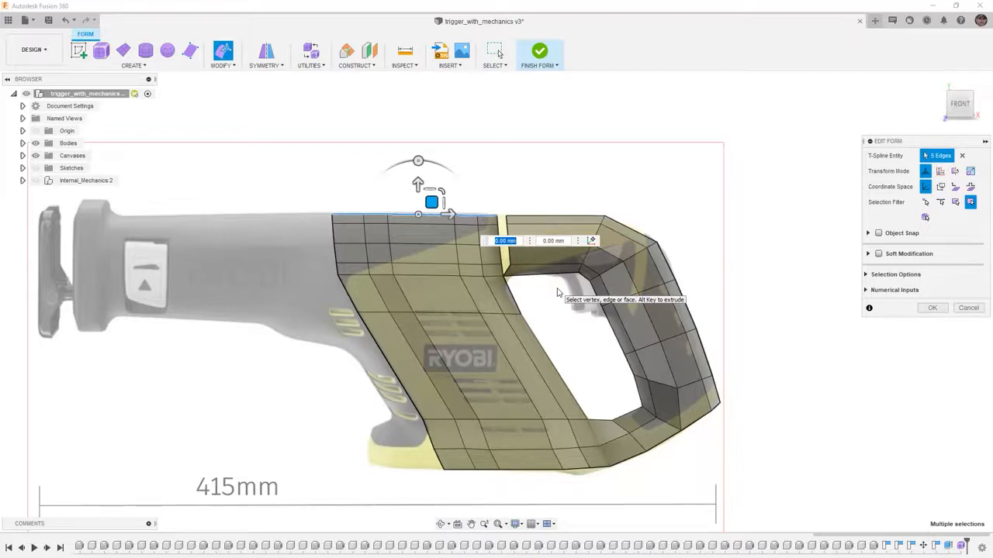
key(ctrl+z)
key(ctrl+z)
key(ctrl+z)
key(ctrl+z)
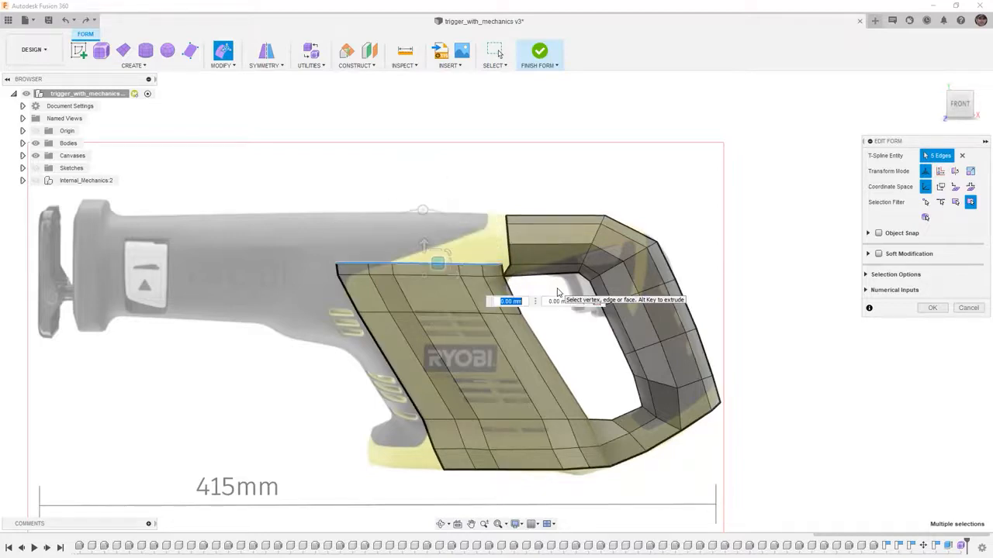
click(787, 370)
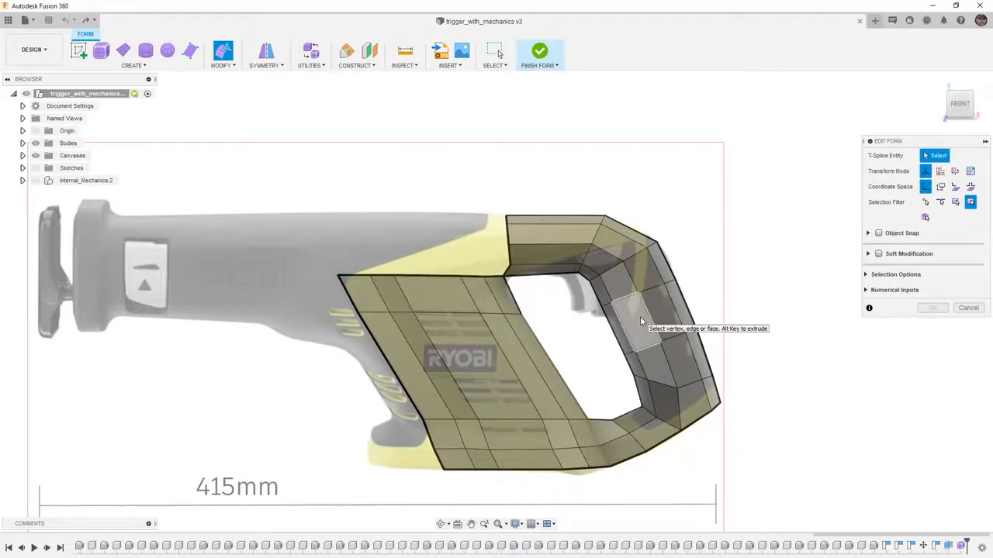
Move the edges where the lower handle meets the body outward in Edit Form.
shift+middle_drag(589, 317, 598, 366)
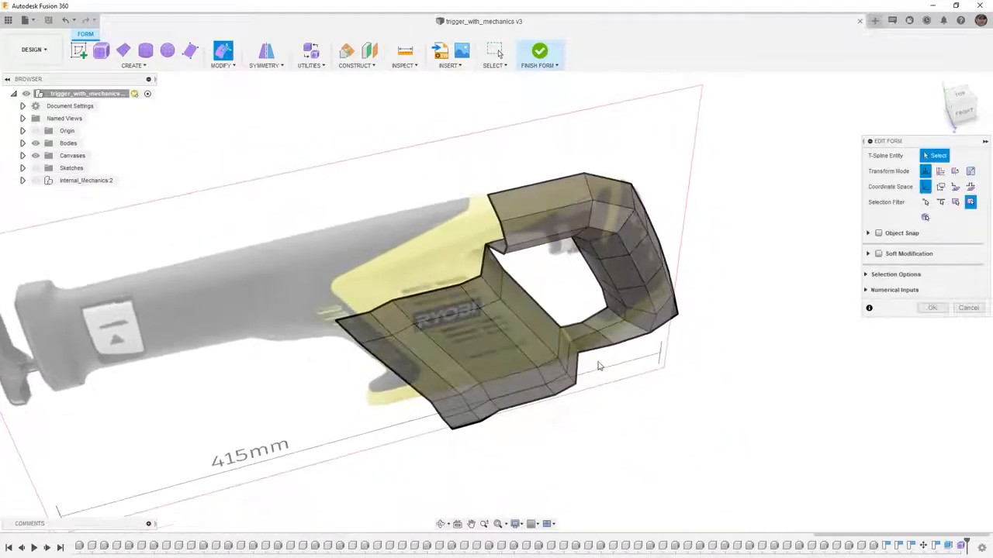
click(567, 337)
scroll(570, 341, up, 5)
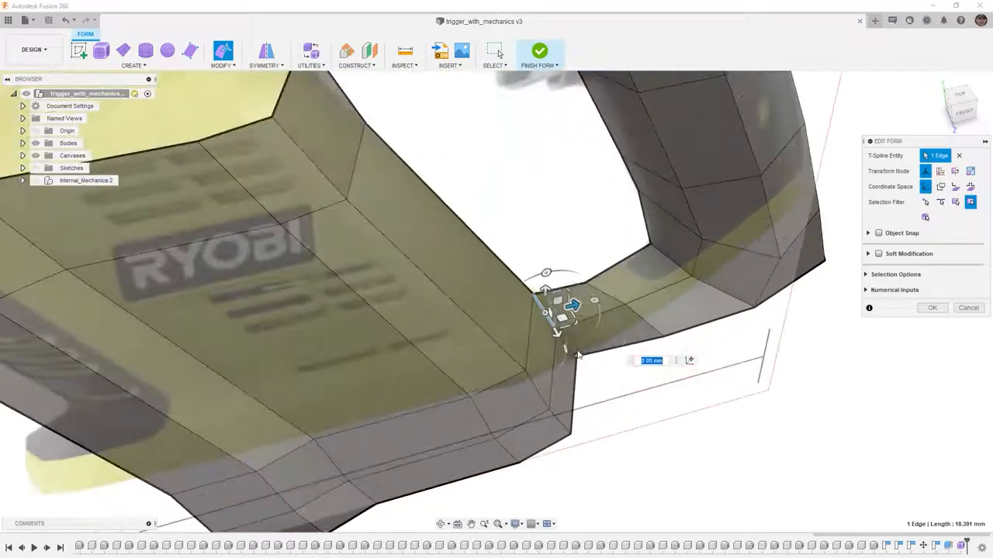
shift+click(572, 351)
drag(571, 349, 607, 393)
Pull the two neighbouring vertices along the lower handle's outer edge outward, moving the rear one 5 mm.
click(618, 301)
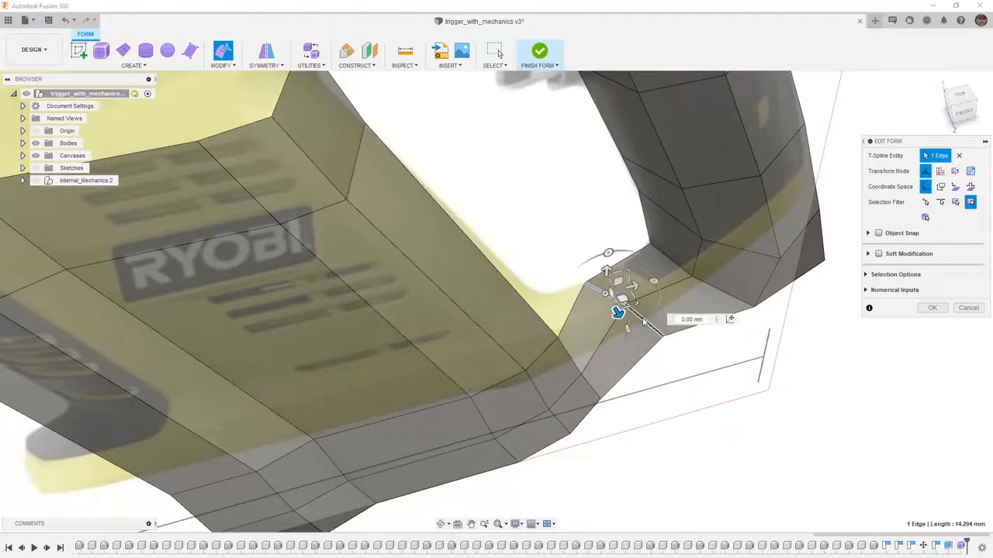
click(682, 340)
drag(679, 353, 658, 395)
shift+middle_drag(671, 390, 782, 342)
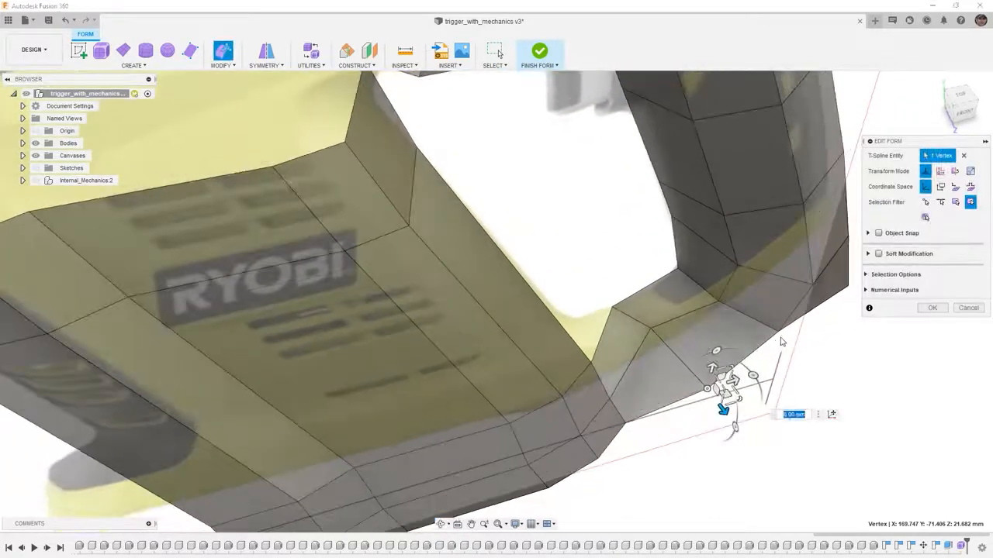
click(778, 333)
drag(795, 351, 806, 363)
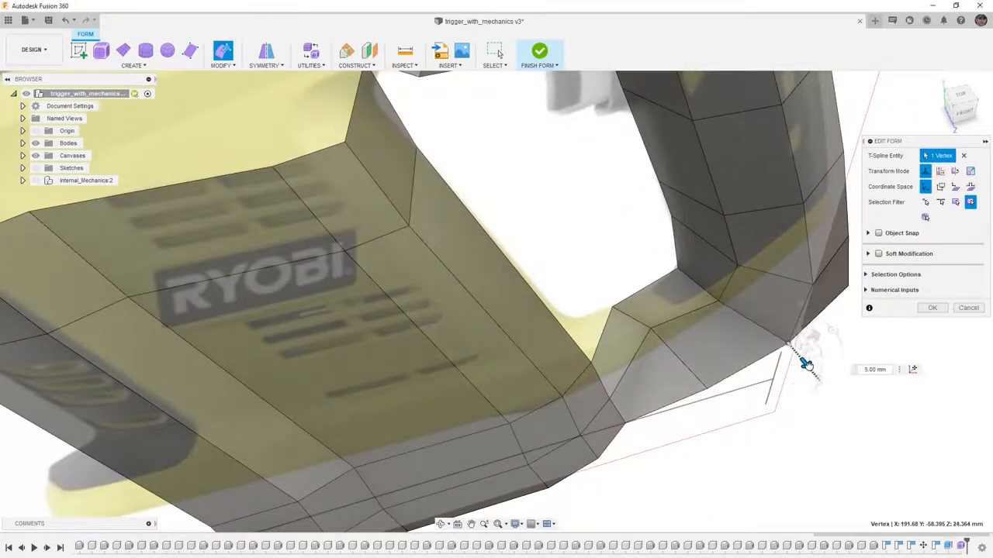
Move the middle vertex of the lower handle outward by 10 mm and the next vertex toward the grip by 5 mm.
click(961, 97)
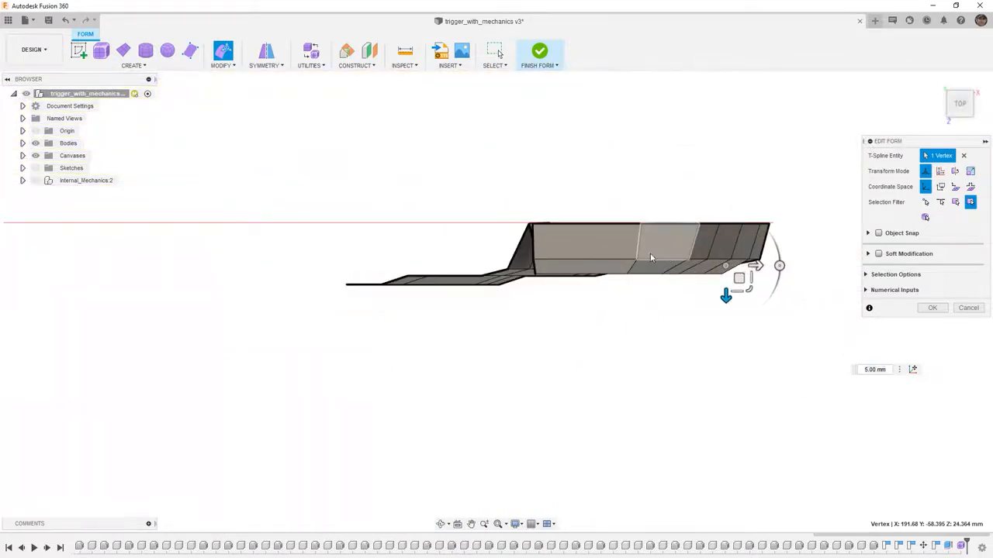
mouse_move(665, 283)
shift+middle_down()
mouse_move(660, 294)
mouse_move(670, 286)
shift+middle_up()
scroll(641, 289, up, 3)
scroll(639, 289, up, 1)
click(636, 265)
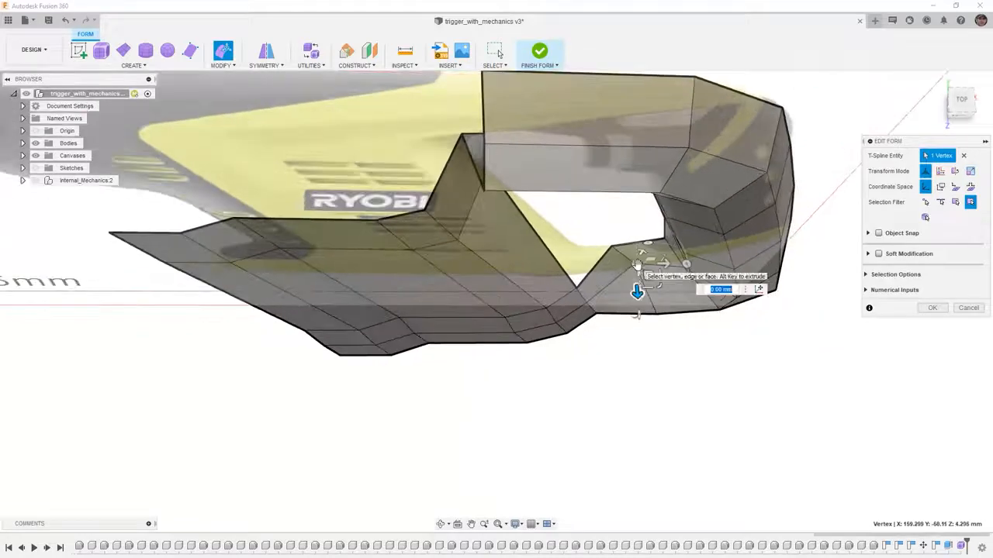
drag(637, 291, 640, 314)
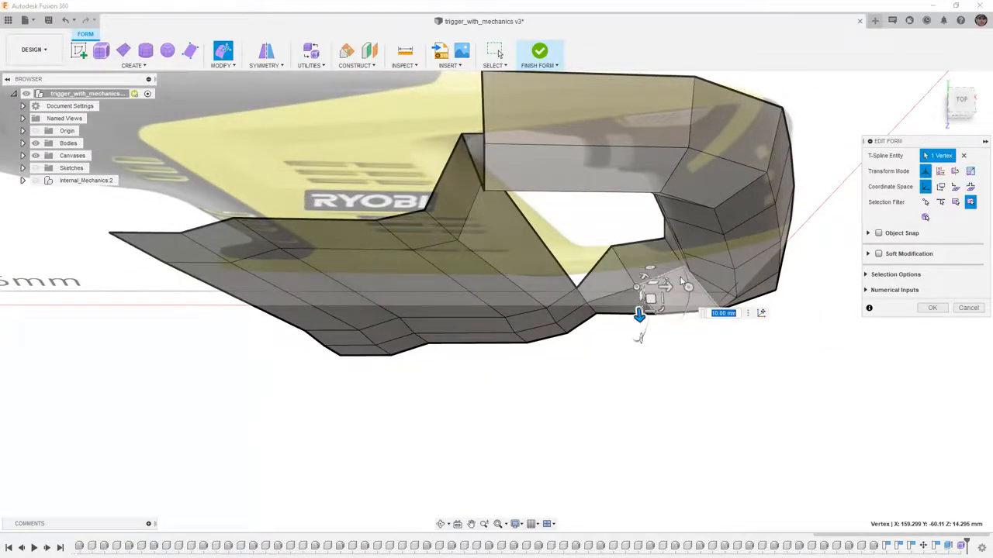
mouse_move(664, 303)
shift+middle_down()
mouse_move(685, 293)
mouse_move(676, 292)
shift+middle_up()
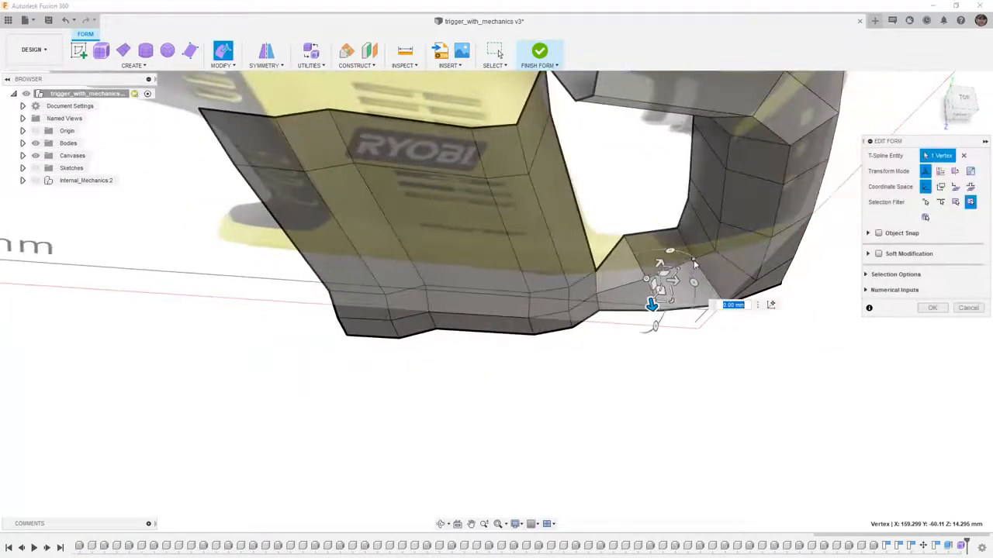
click(692, 261)
drag(700, 286, 701, 296)
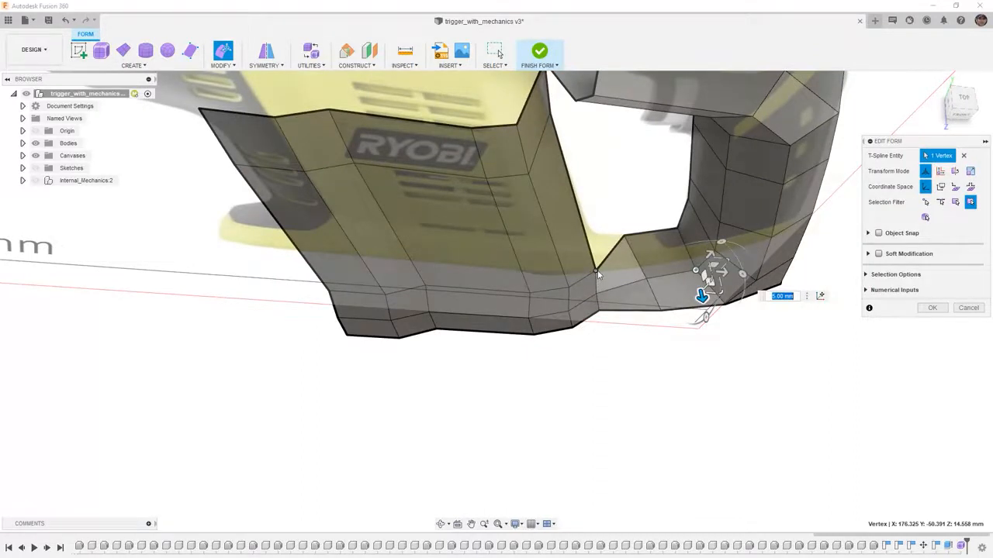
Move the handle opening's lower corner vertex inward by 10 mm and adjust the neighbouring lower handle vertex.
click(596, 273)
drag(598, 290, 594, 264)
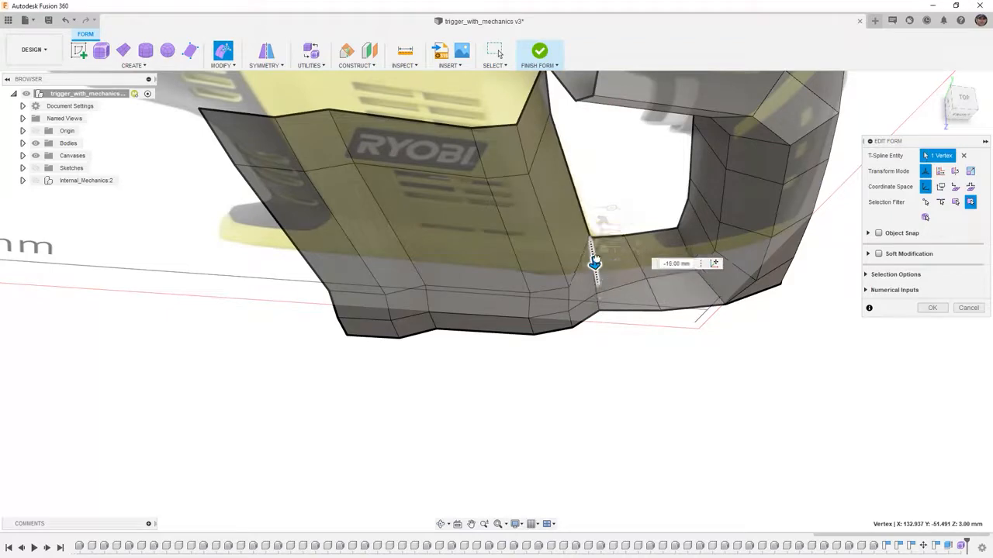
shift+middle_drag(621, 348, 608, 335)
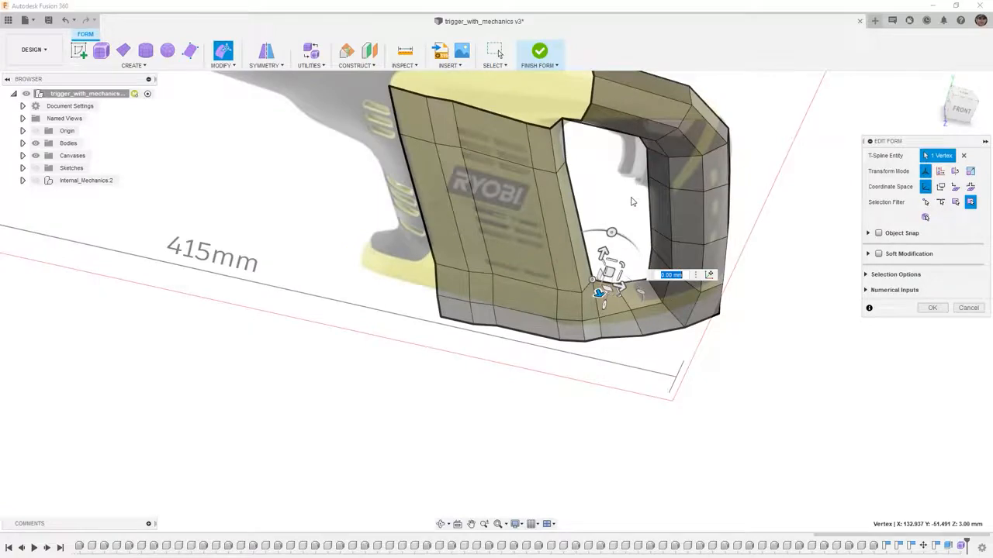
shift+middle_drag(607, 287, 642, 181)
click(629, 294)
drag(647, 280, 658, 275)
Move the vertex at the underside junction of body and handle outward by 10 mm and finish the form edit.
shift+middle_drag(627, 325, 550, 333)
click(570, 268)
click(574, 266)
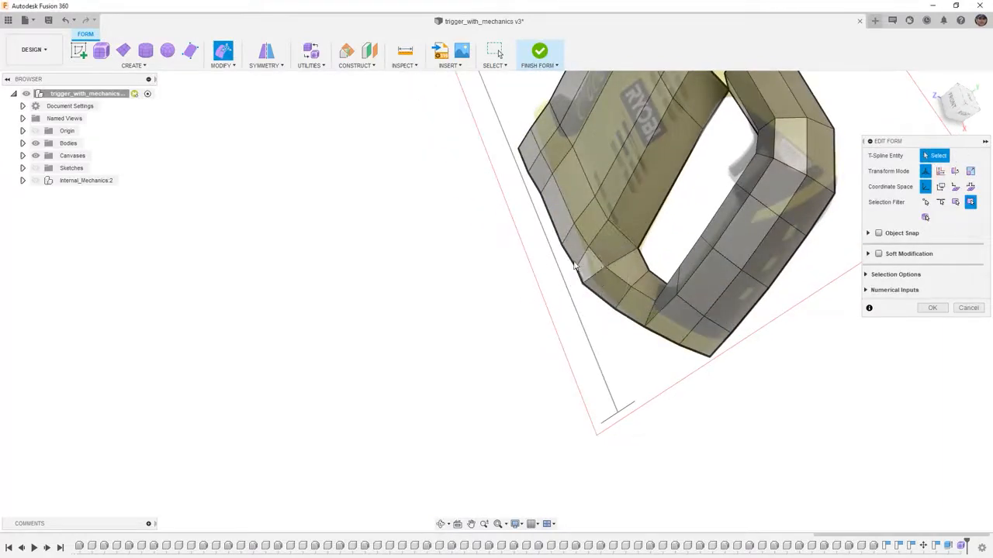
scroll(574, 266, up, 2)
click(576, 253)
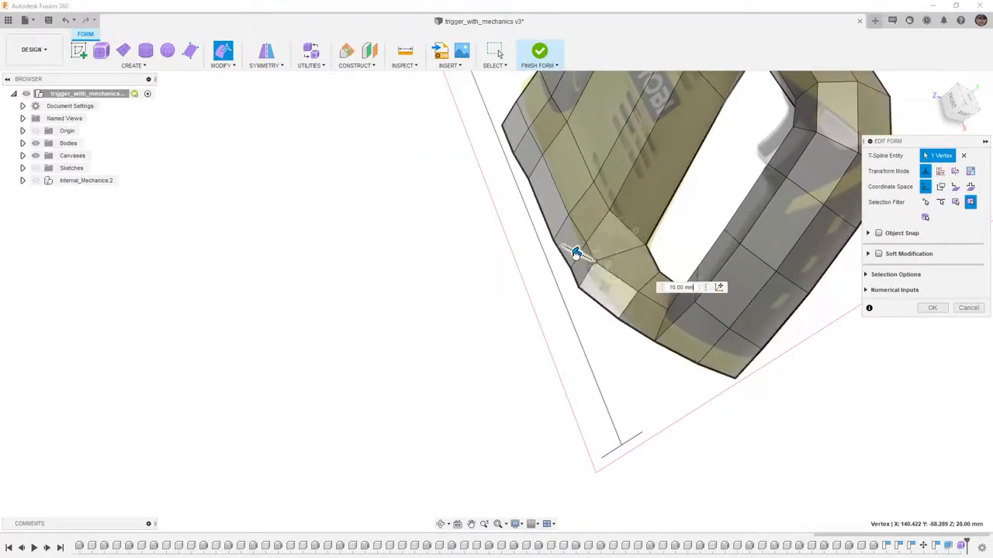
click(472, 344)
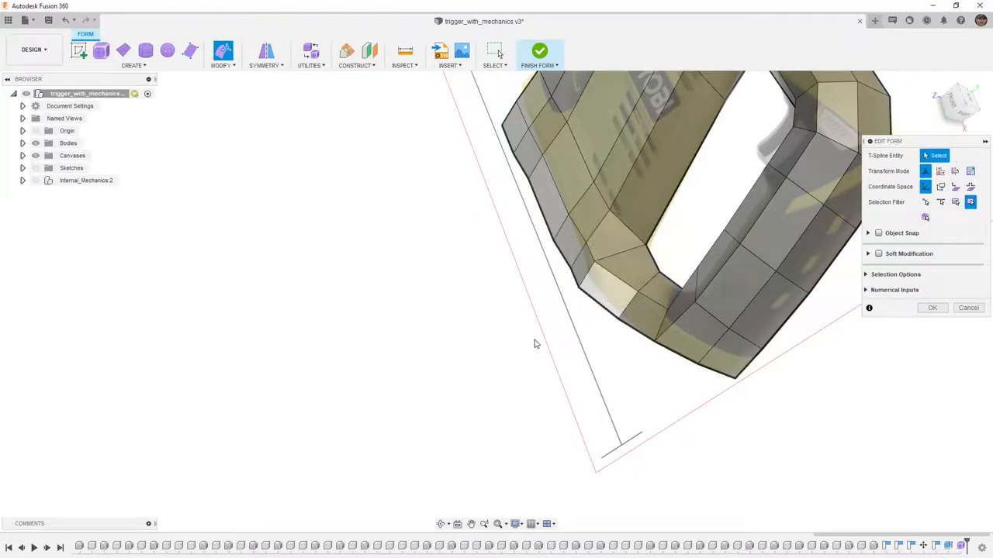
scroll(569, 330, down, 3)
shift+middle_drag(568, 330, 664, 367)
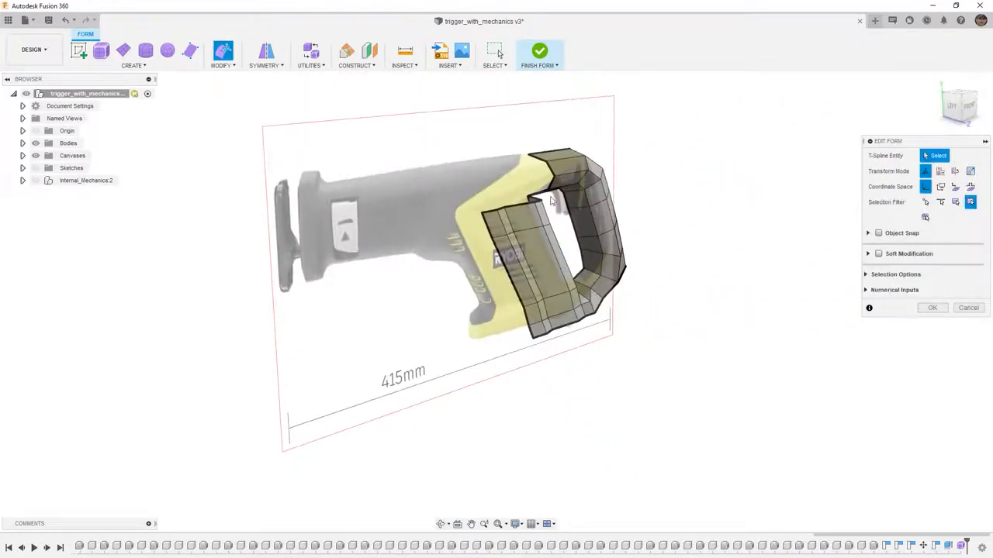
scroll(537, 171, up, 5)
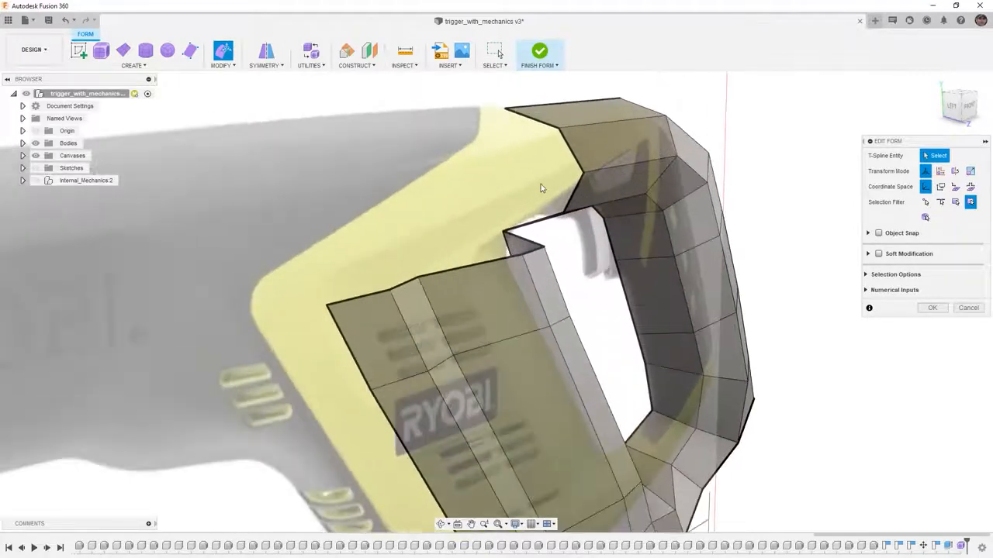
shift+middle_drag(546, 208, 576, 194)
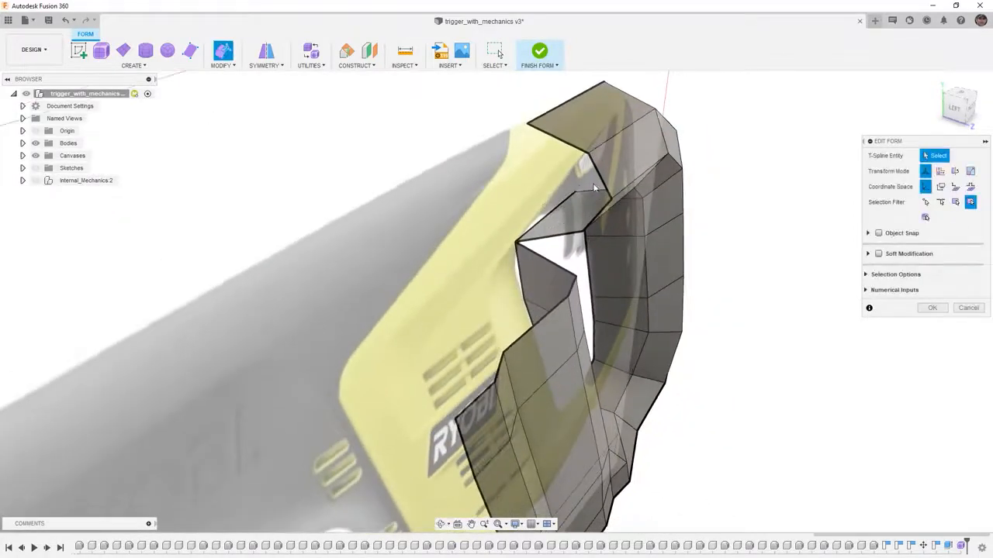
click(933, 308)
Merge the body's open inner edge with the facing open edge of the upper handle, and switch the form to smooth display.
click(223, 65)
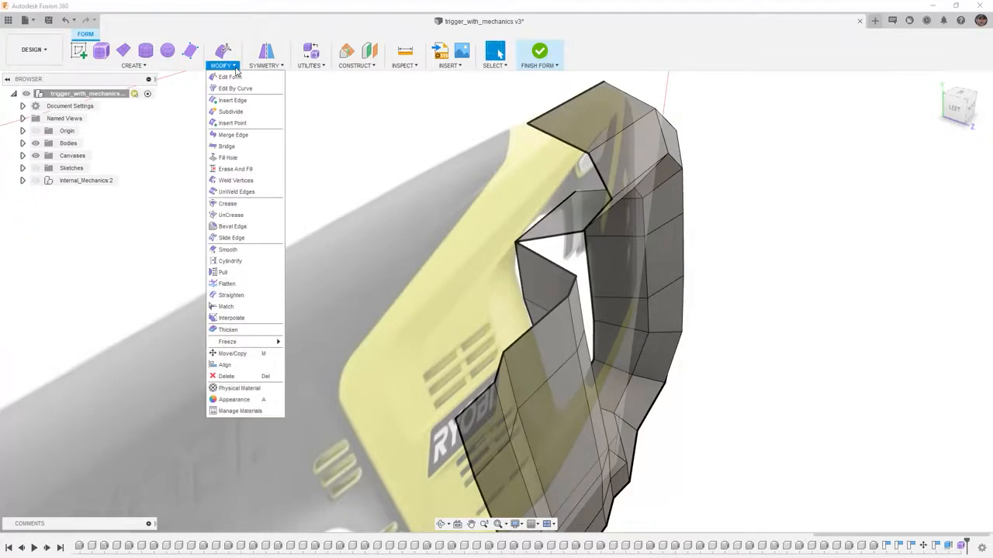
click(232, 134)
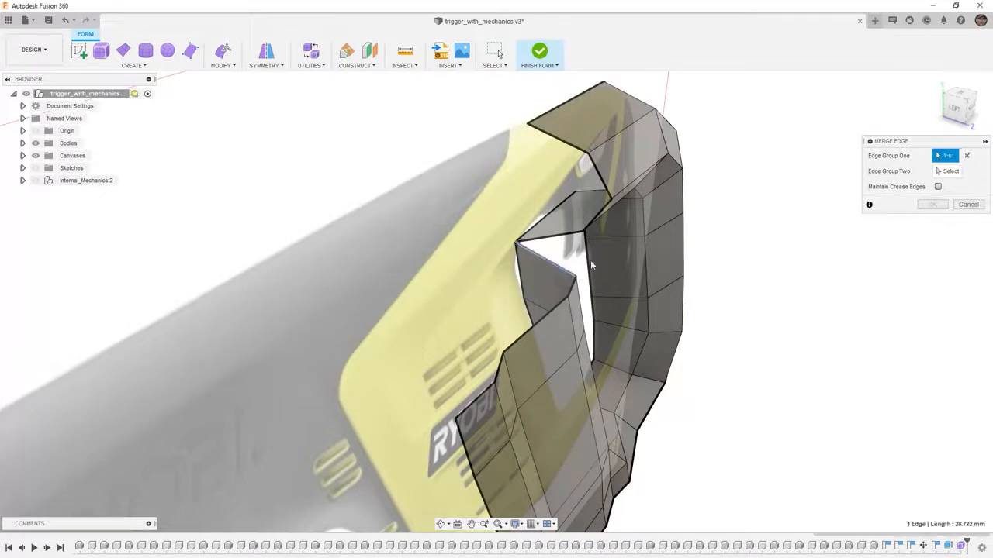
click(577, 240)
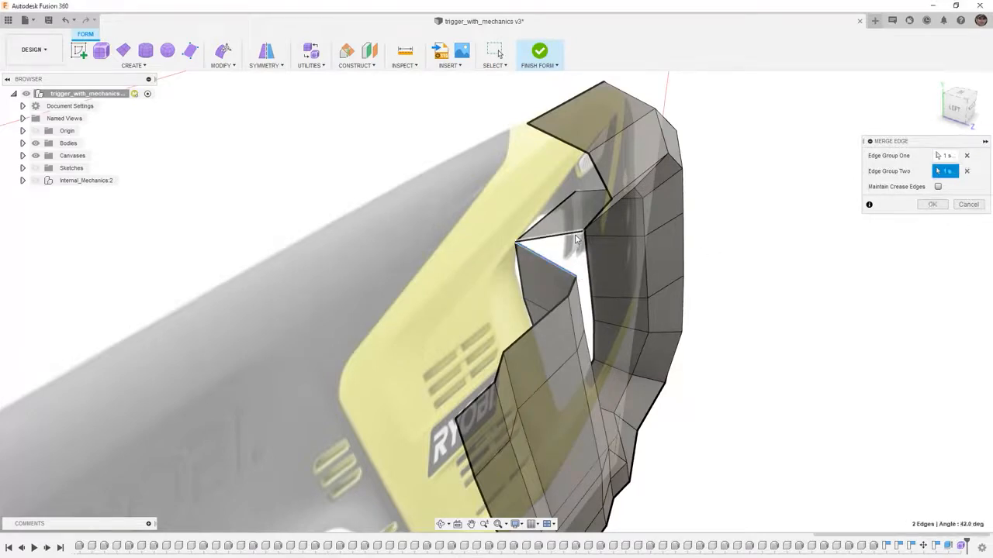
click(930, 205)
shift+middle_drag(677, 327, 561, 318)
click(959, 106)
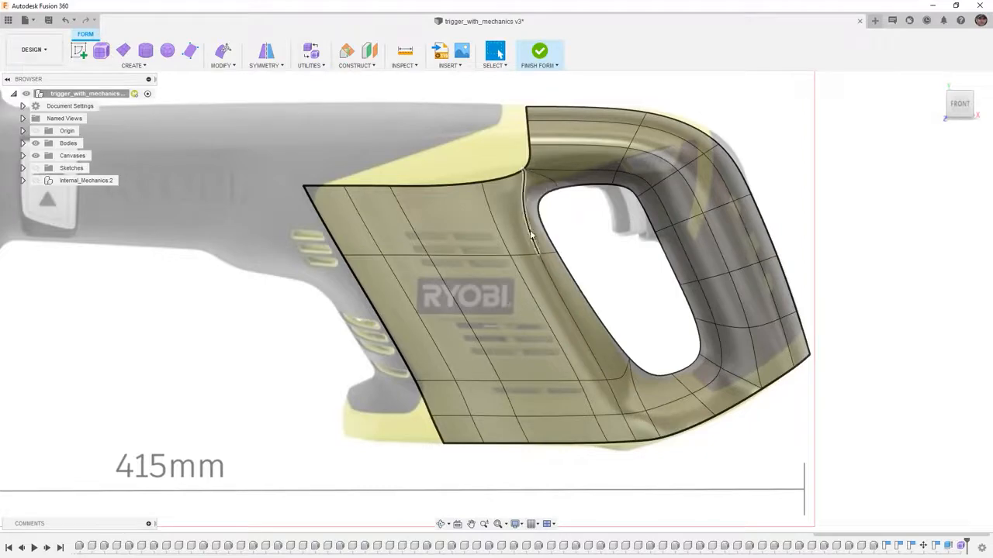
Extrude the three edges at the upper handle's open front end 20 mm toward the blade in Edit Form.
mouse_move(529, 230)
shift+middle_down()
mouse_move(581, 230)
mouse_move(591, 247)
mouse_move(547, 222)
shift+middle_up()
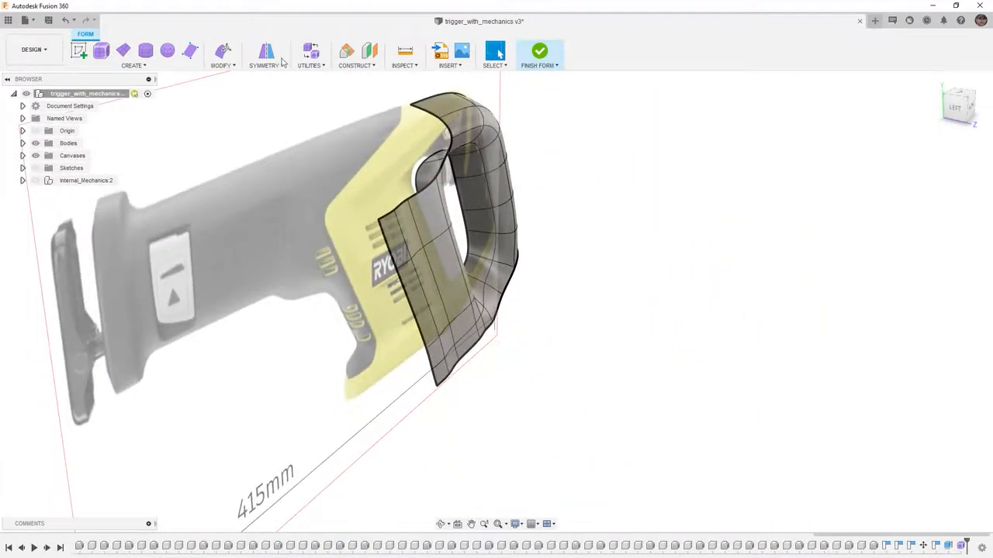
click(223, 52)
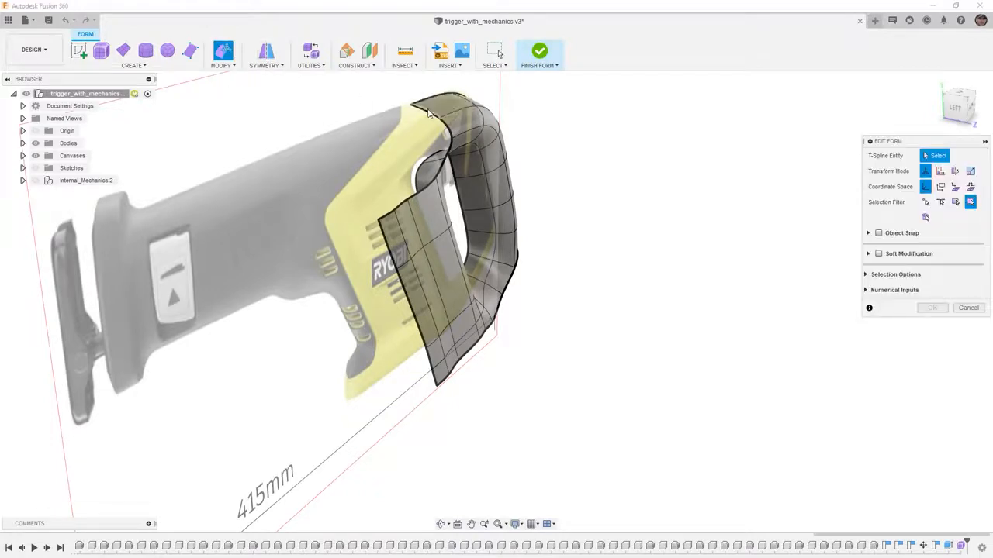
click(452, 122)
shift+click(450, 133)
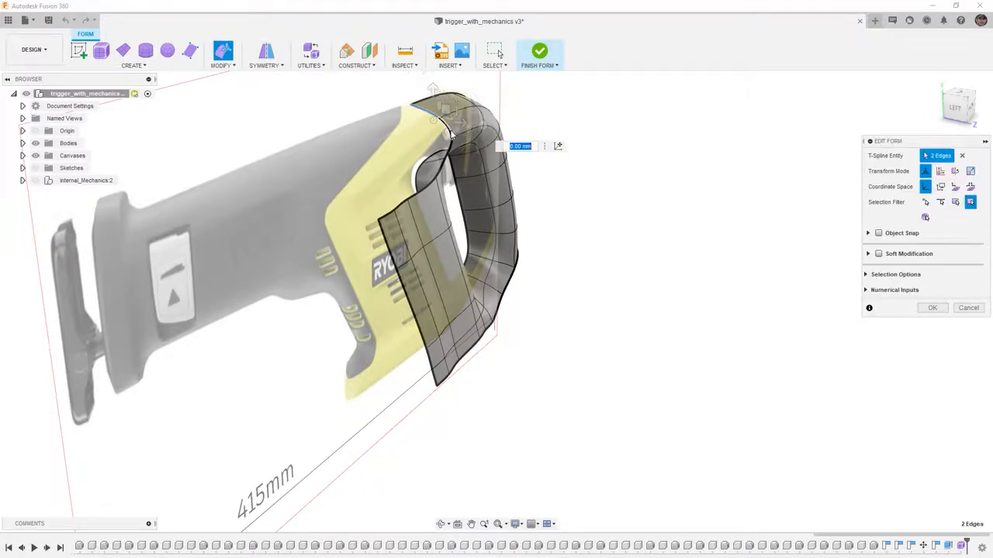
shift+click(452, 147)
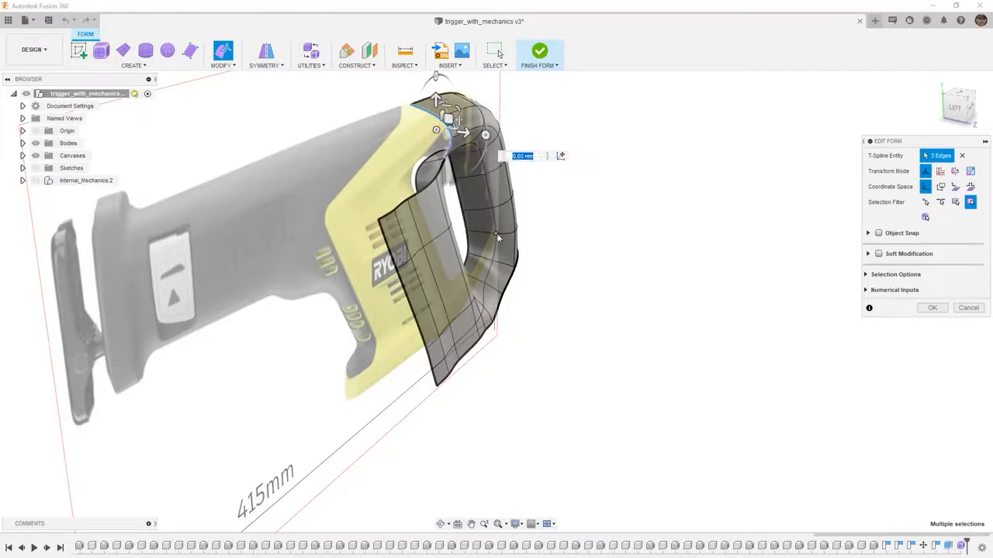
click(972, 110)
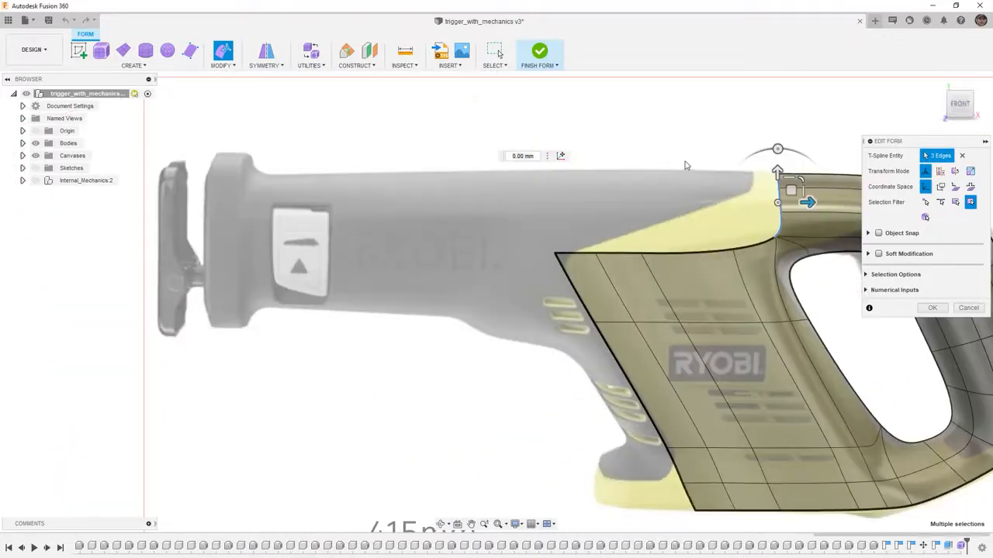
middle_drag(736, 205, 594, 171)
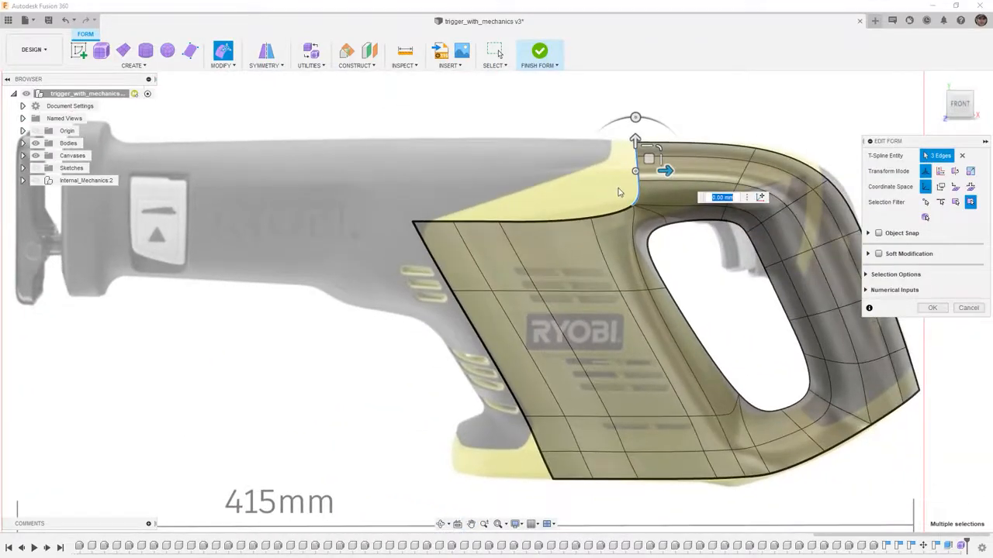
drag(665, 171, 640, 171)
Extrude the same end edges toward the blade in three more sections, reaching 110 mm in total above the body's front corner.
scroll(597, 224, up, 3)
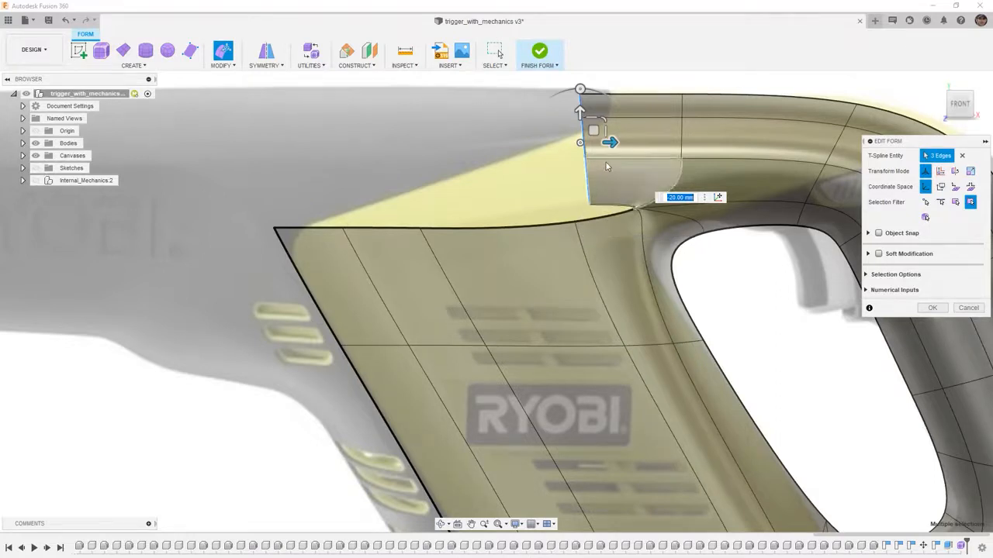
drag(612, 143, 287, 142)
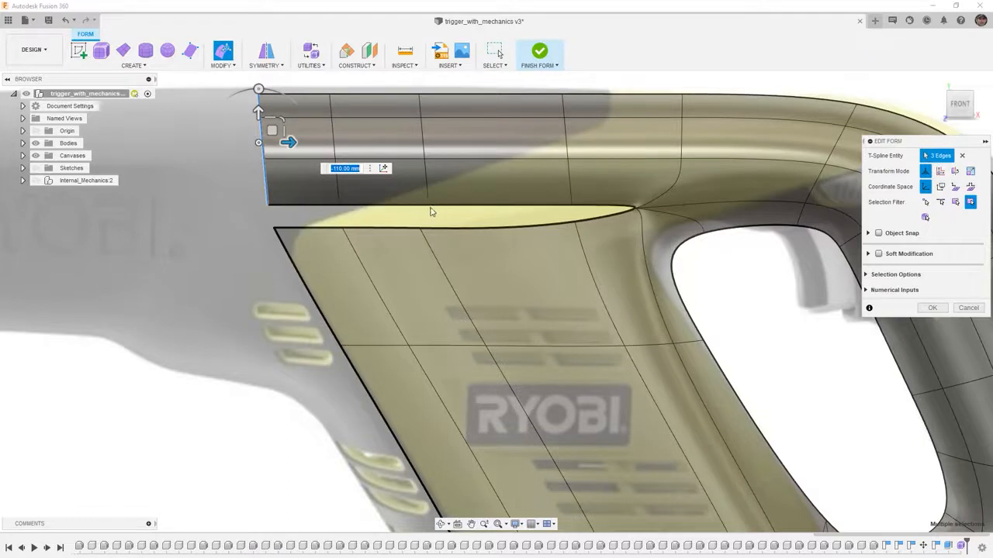
click(780, 295)
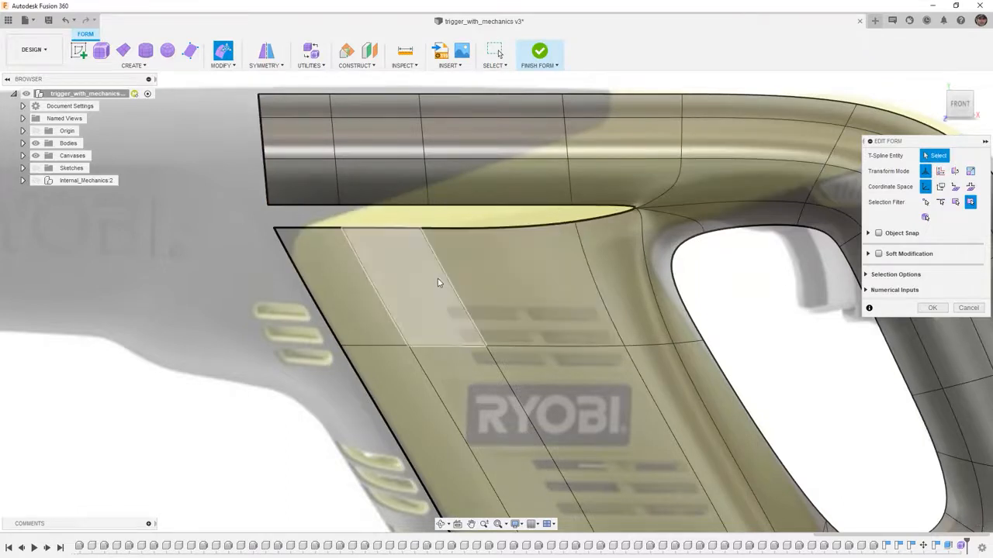
Examine the gap between the upper extension's lower open edges and the body's upper edge, then close the form edit.
scroll(437, 281, down, 1)
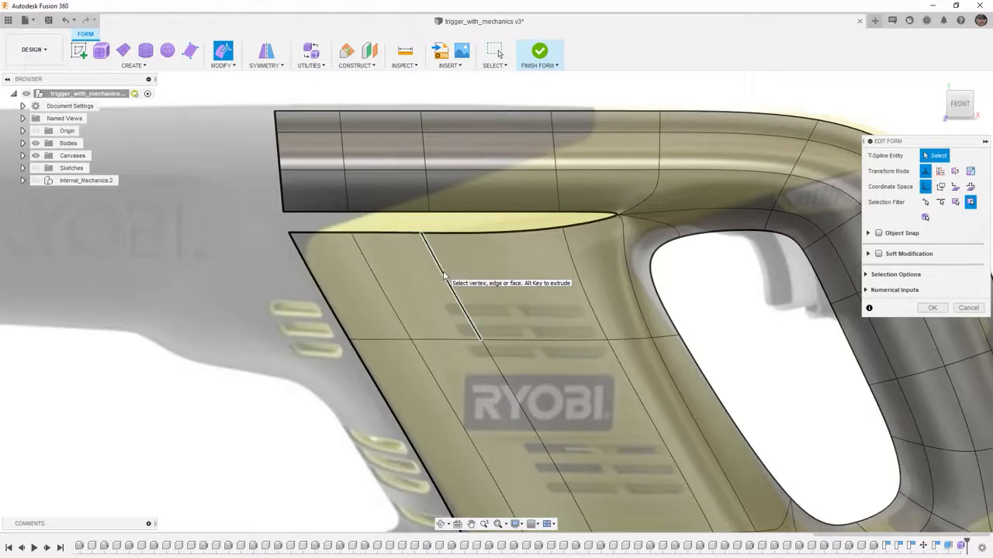
shift+middle_drag(461, 275, 683, 287)
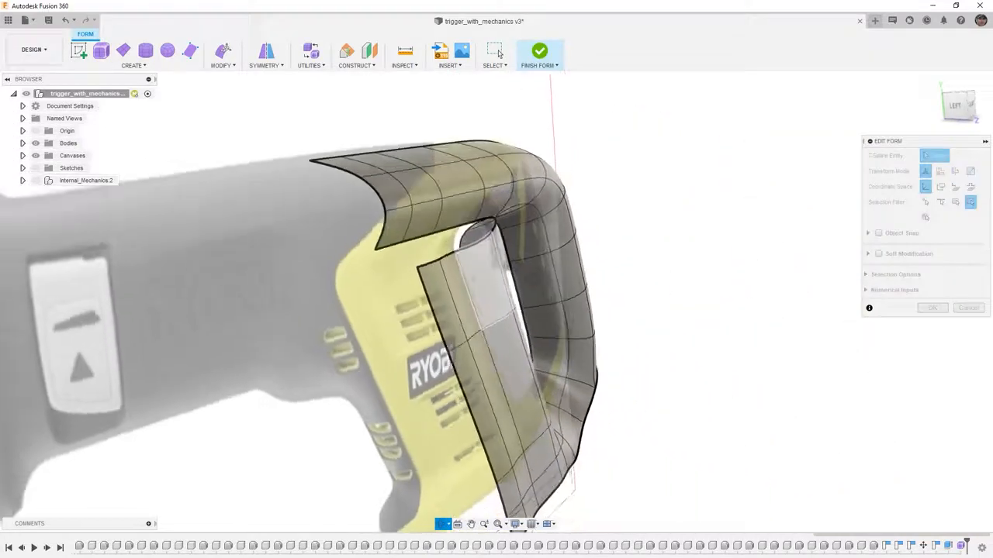
shift+middle_drag(532, 252, 528, 250)
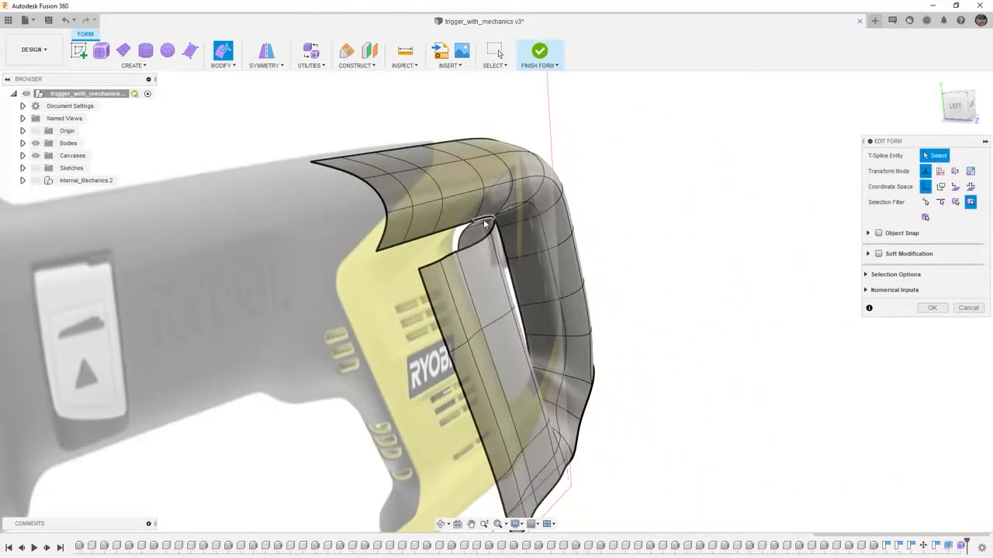
shift+middle_drag(463, 289, 414, 260)
click(393, 251)
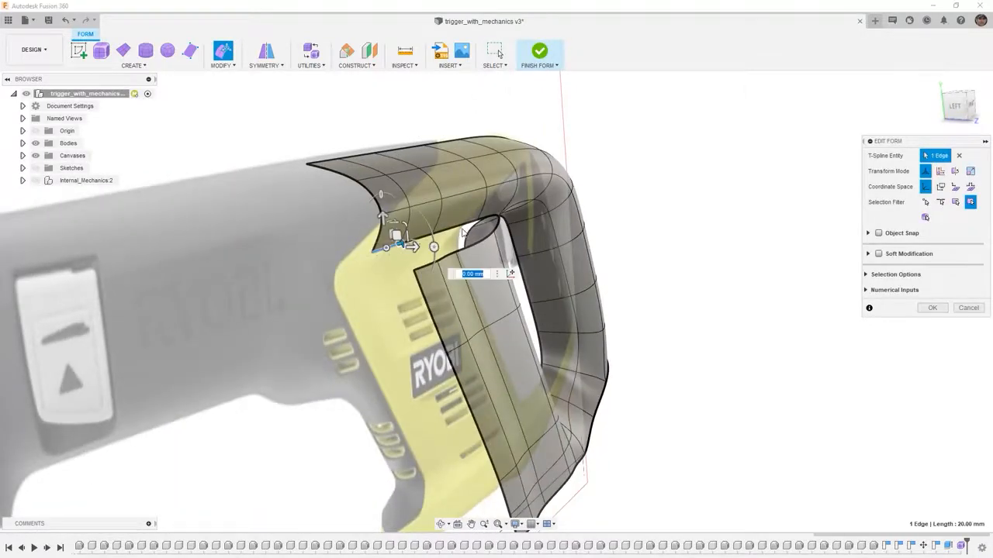
shift+click(454, 231)
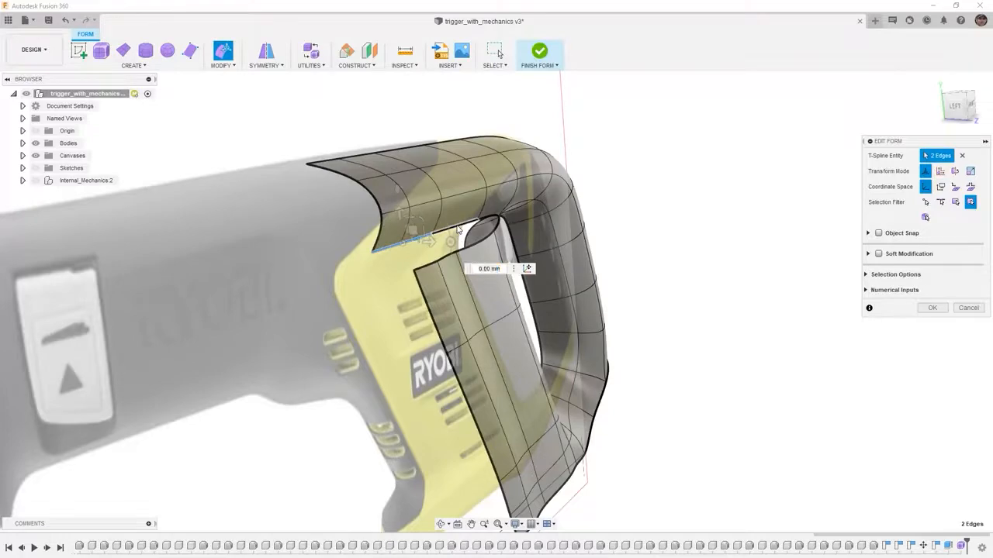
shift+click(453, 224)
shift+middle_drag(455, 225, 460, 241)
drag(460, 241, 482, 241)
shift+middle_drag(477, 302, 435, 288)
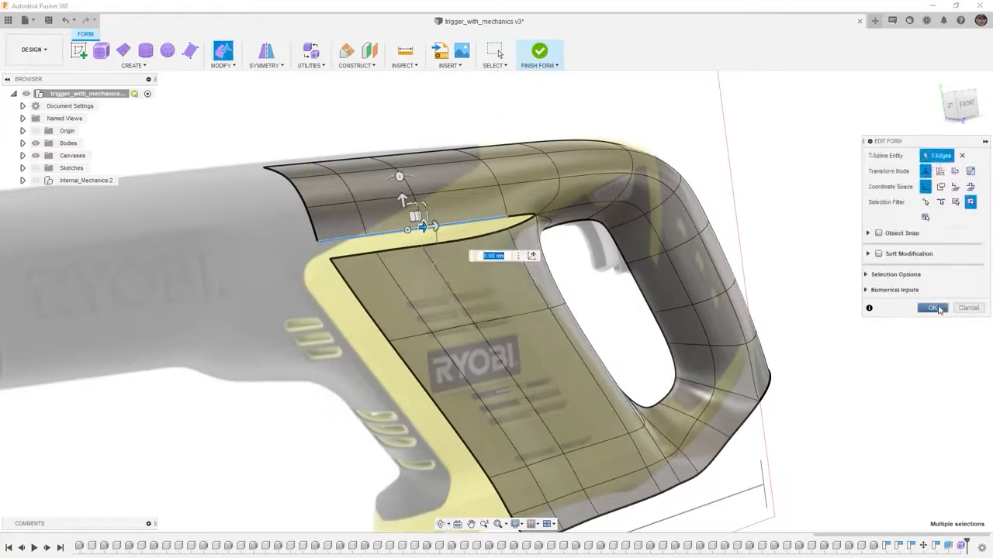
click(933, 308)
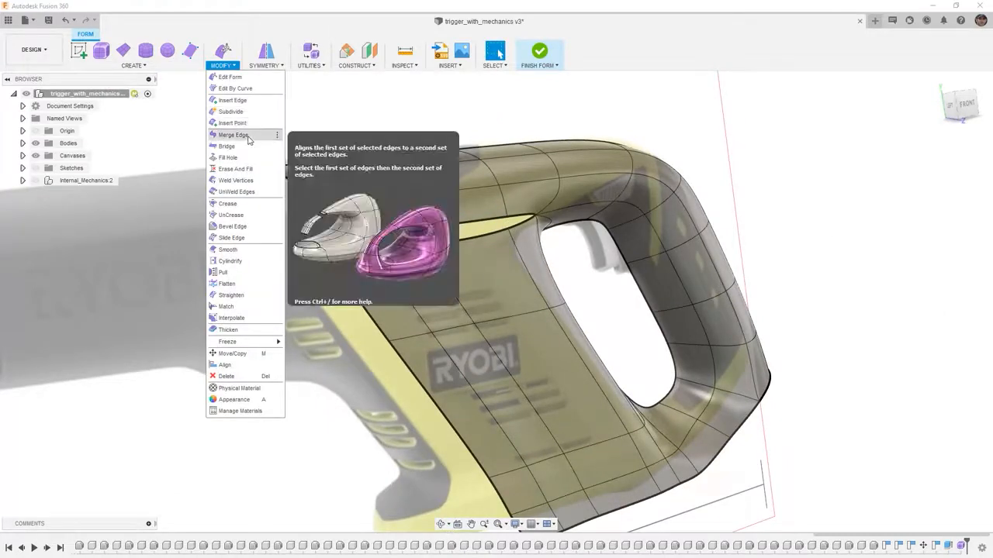
Merge the upper extension's four lower open edges with the four facing open edges of the body.
click(237, 135)
click(333, 242)
click(400, 233)
click(512, 222)
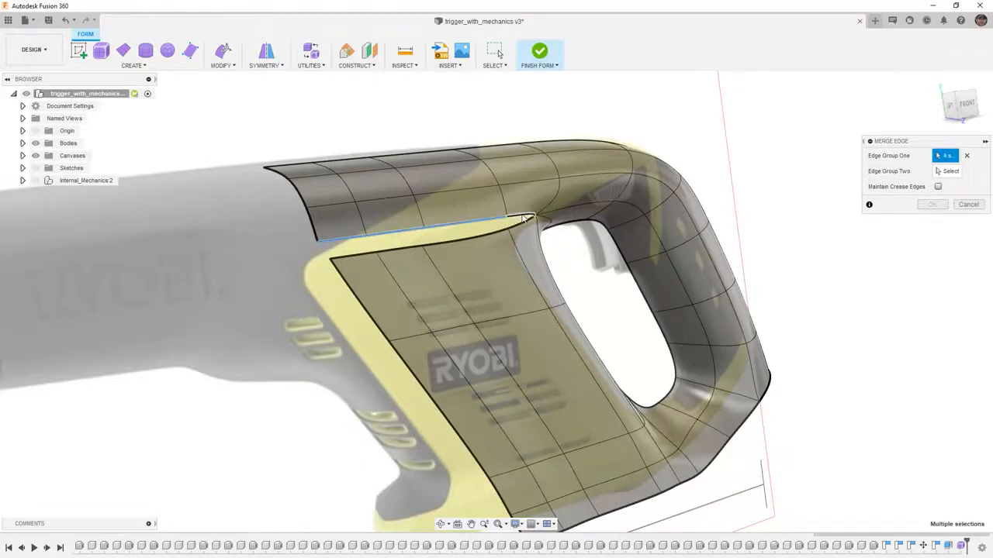
click(943, 172)
click(383, 255)
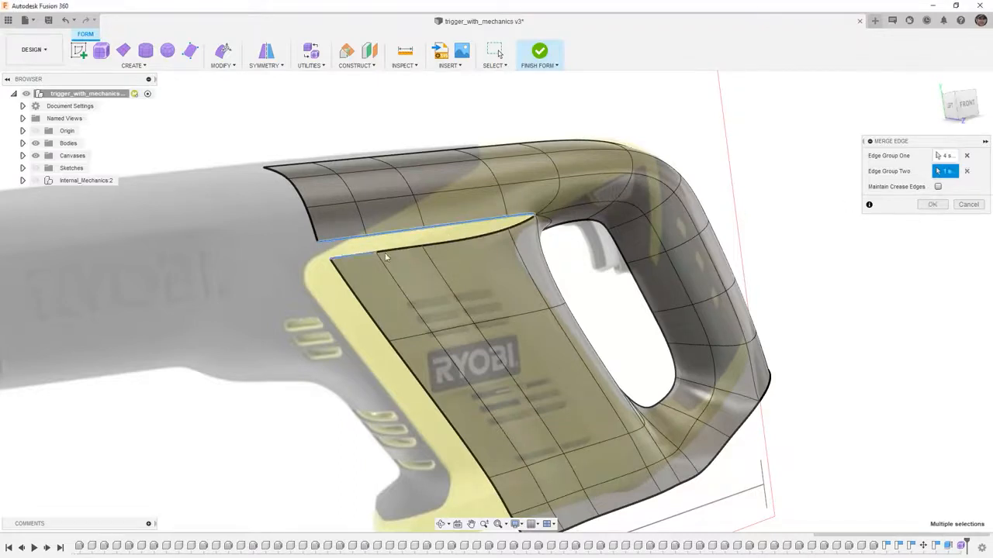
click(411, 248)
click(446, 243)
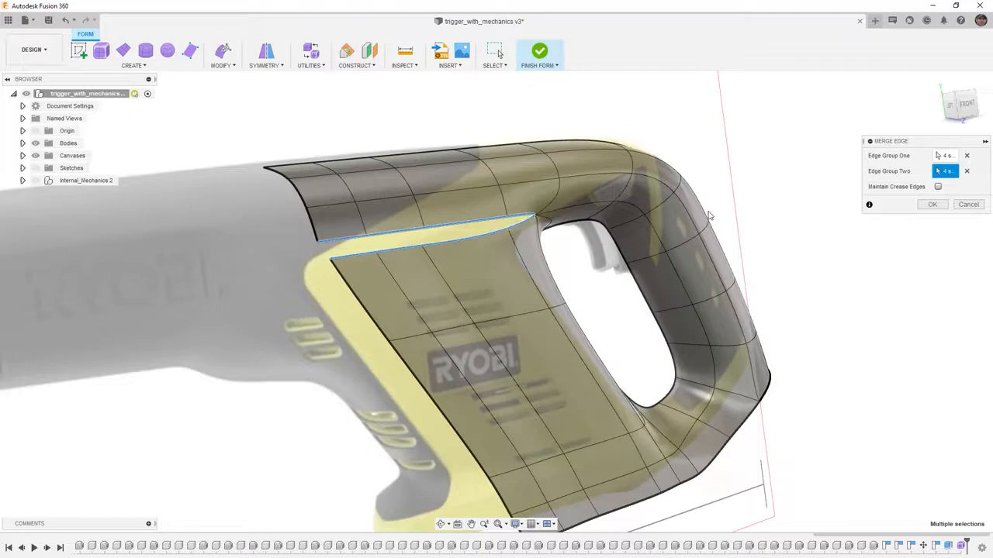
click(932, 204)
Weld the three pairs of misaligned vertices along the seam between the body and the upper extension, vertex to vertex.
shift+middle_drag(704, 278, 665, 285)
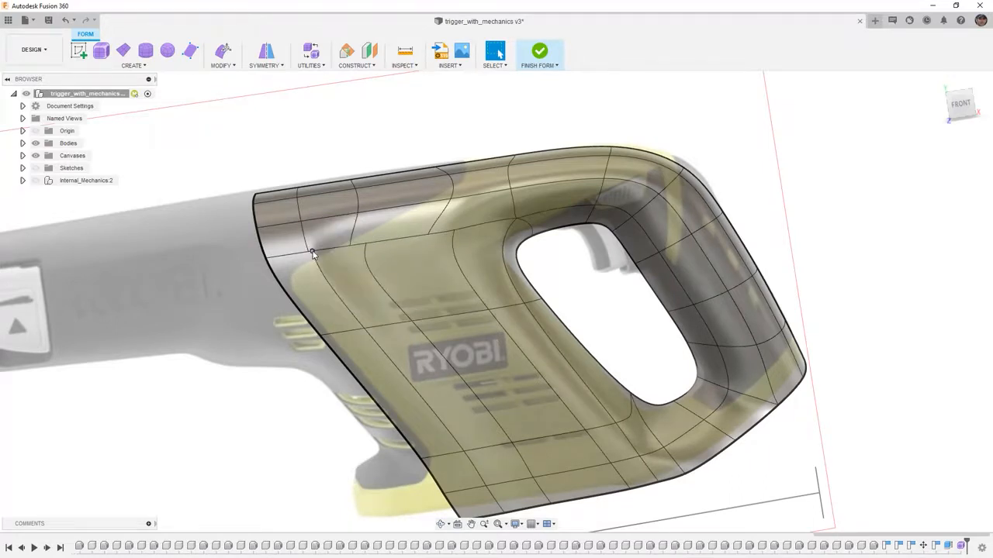
scroll(318, 256, up, 2)
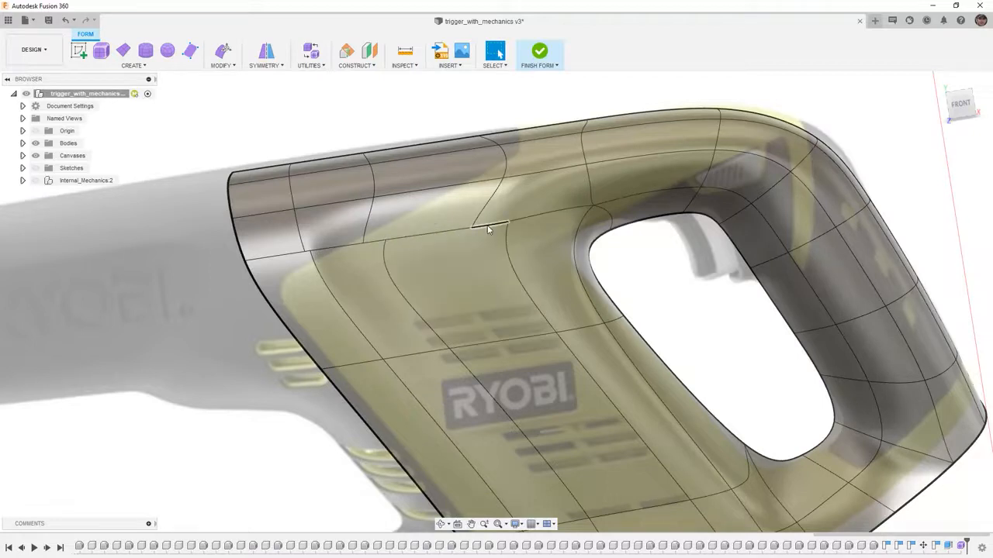
click(232, 68)
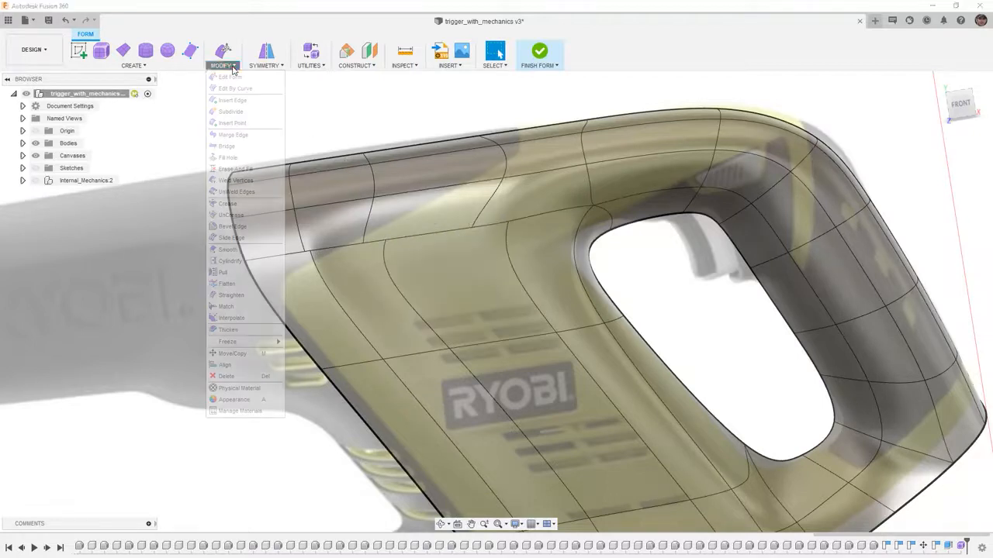
click(236, 180)
click(473, 228)
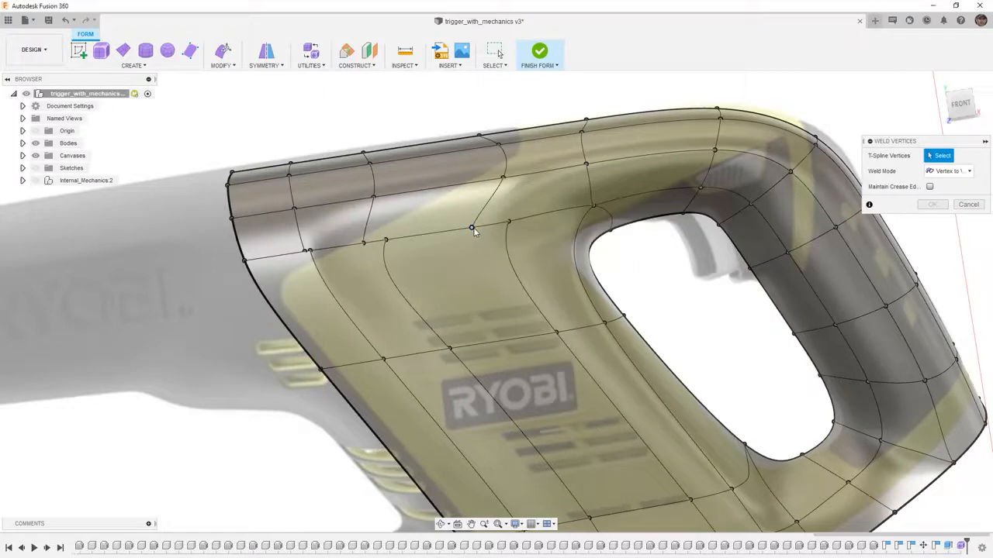
click(509, 223)
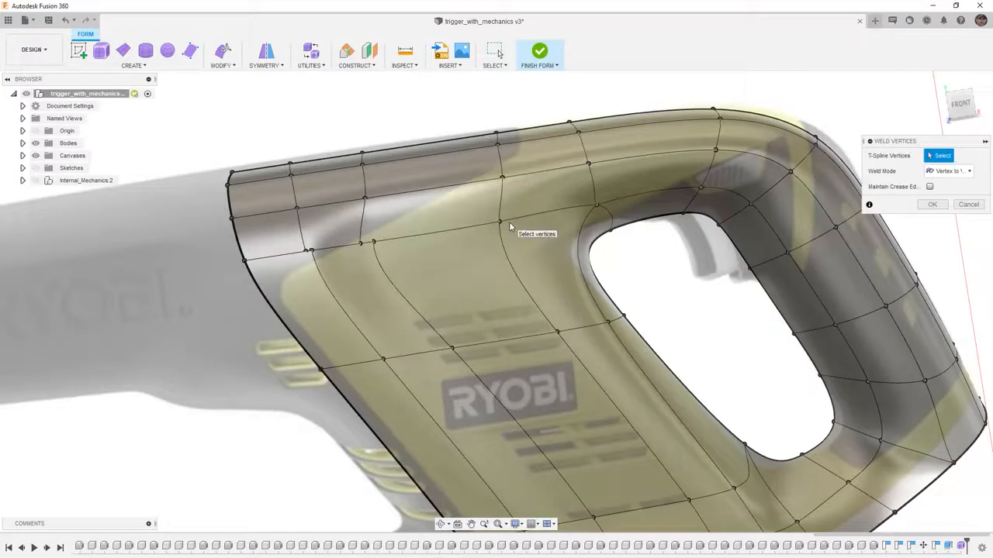
click(360, 244)
click(374, 243)
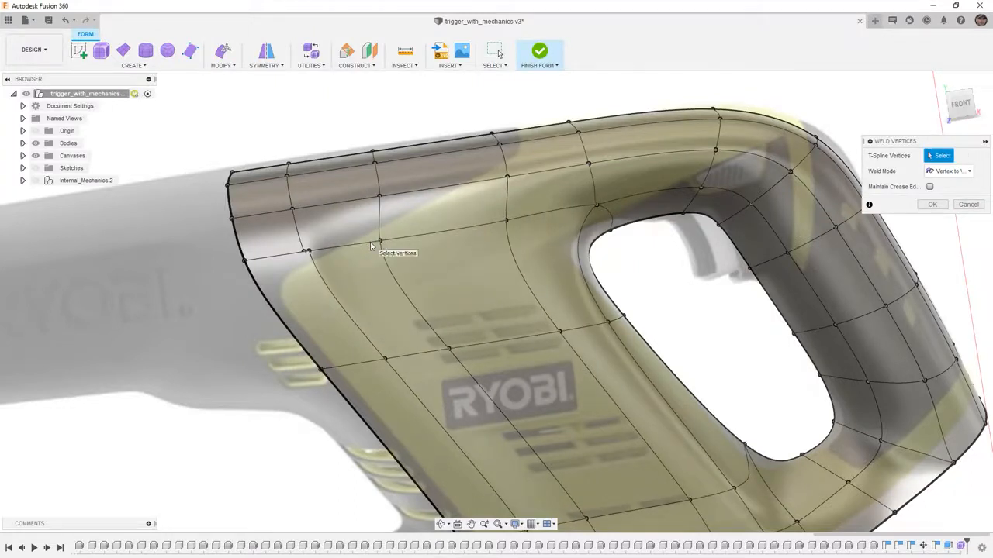
click(305, 251)
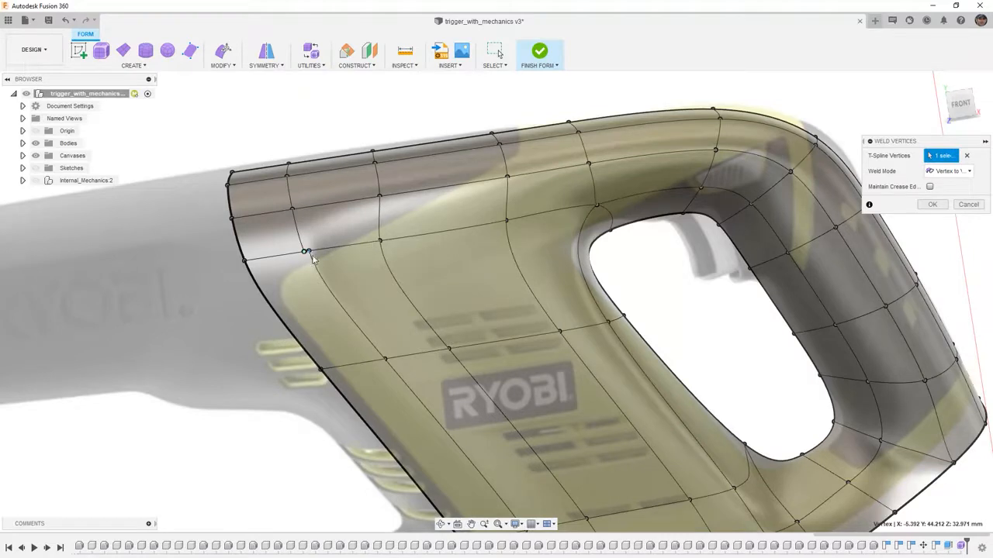
click(308, 252)
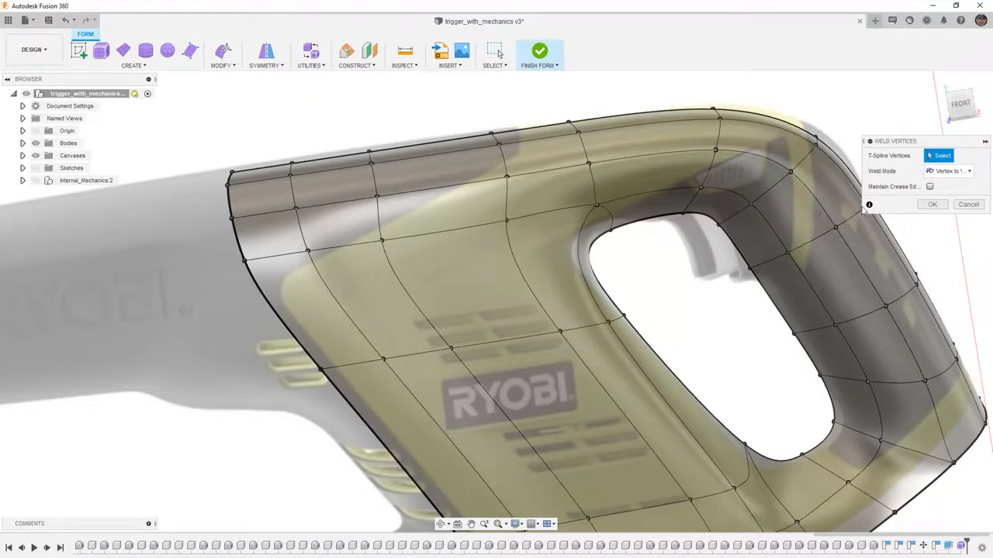
click(933, 204)
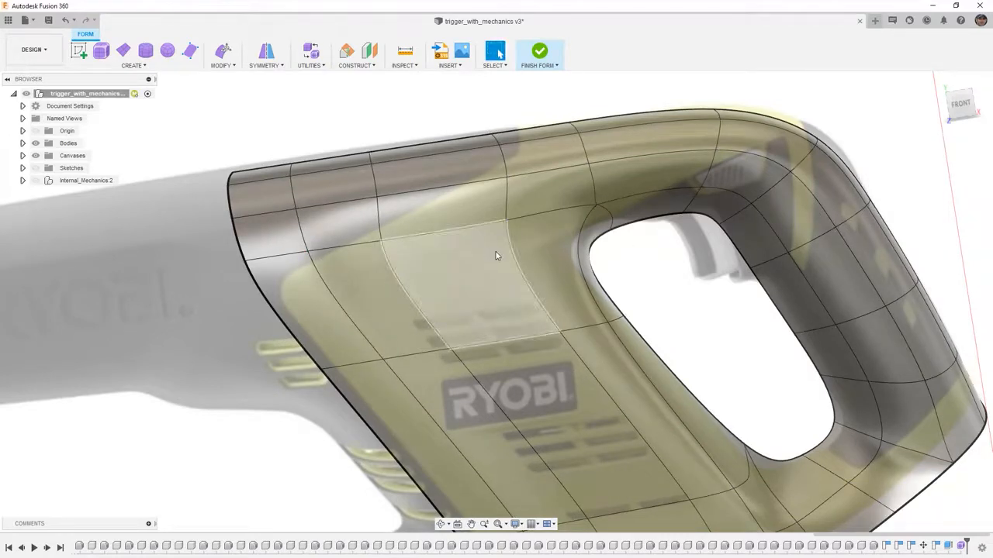
Switch the form to box display and move the vertex at the handle opening's upper front corner 10 mm toward the body.
click(962, 105)
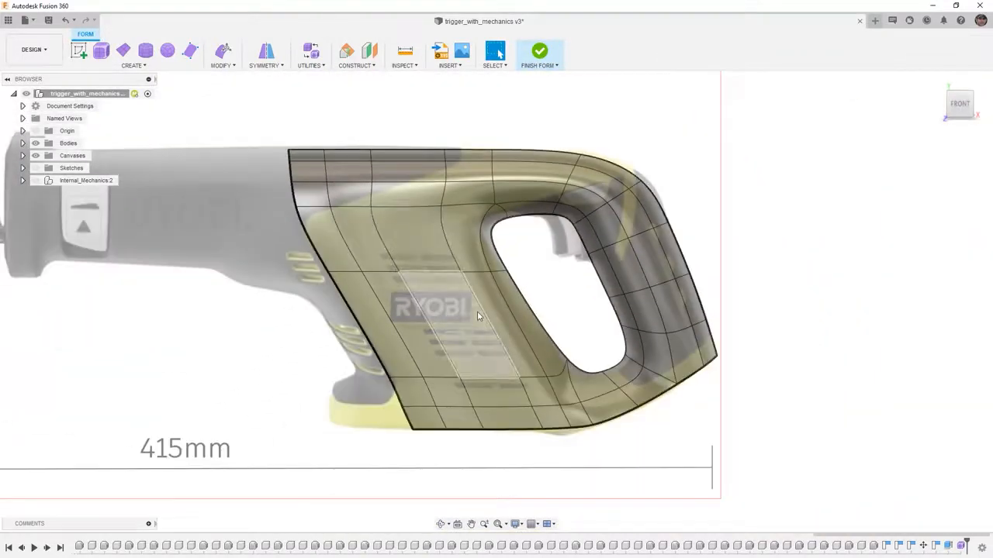
shift+middle_drag(477, 311, 481, 337)
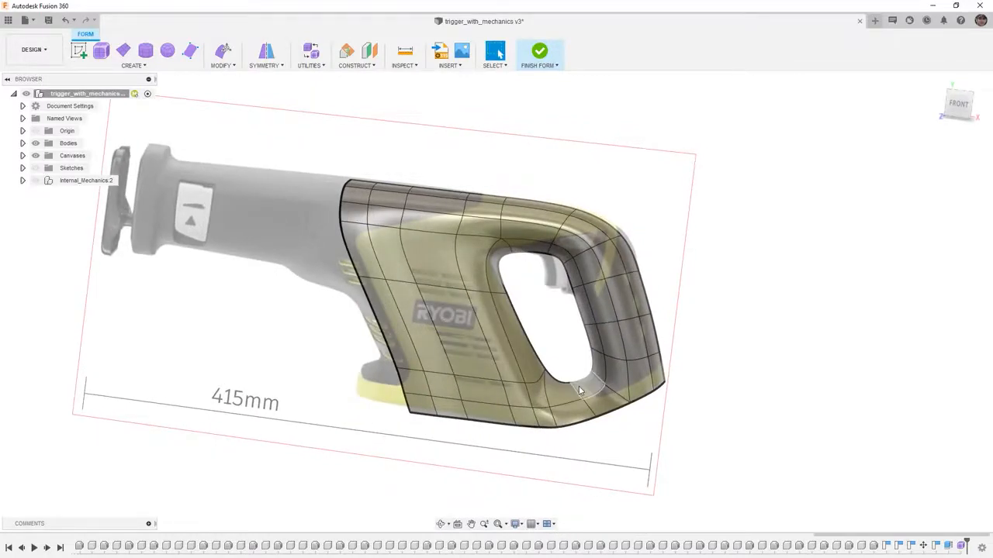
scroll(579, 385, up, 5)
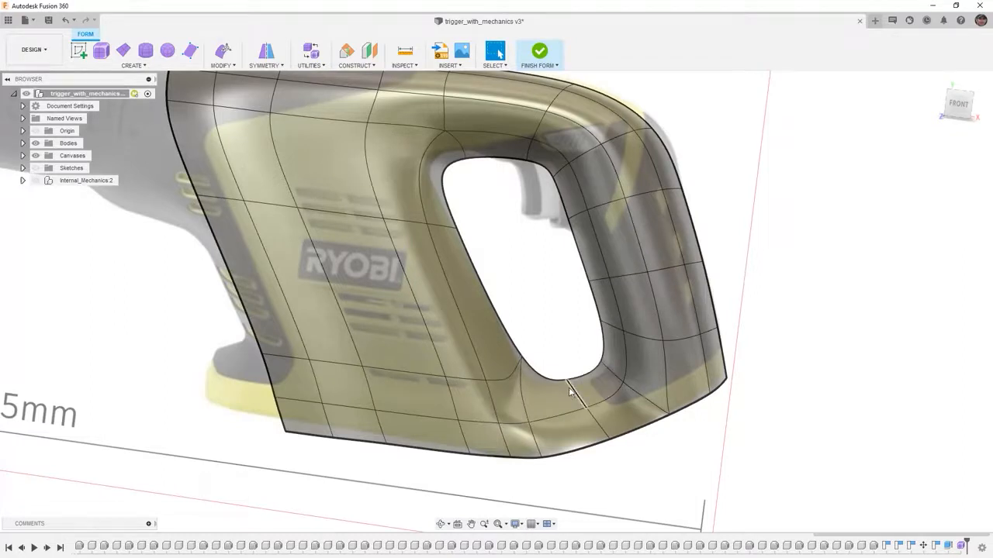
click(959, 105)
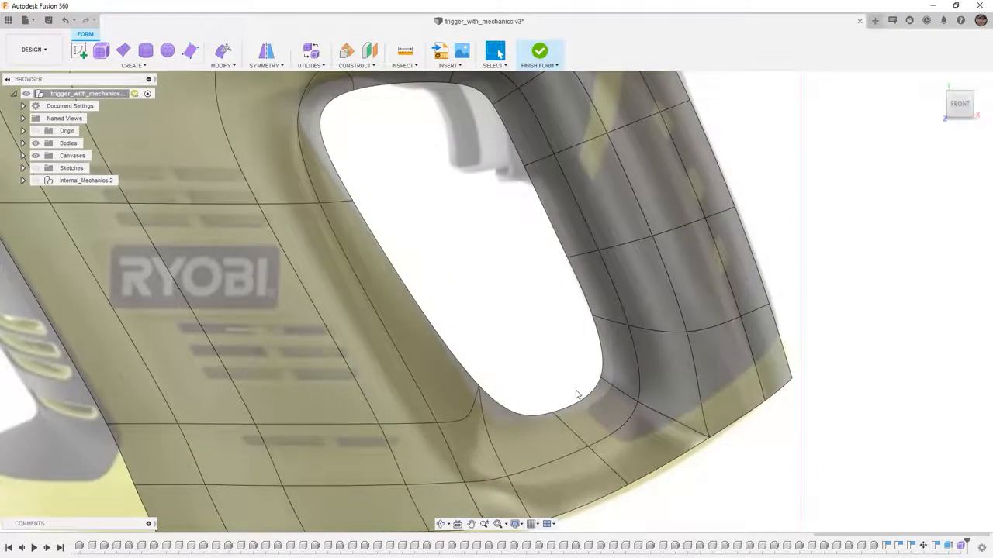
scroll(576, 395, down, 3)
key(alt+1)
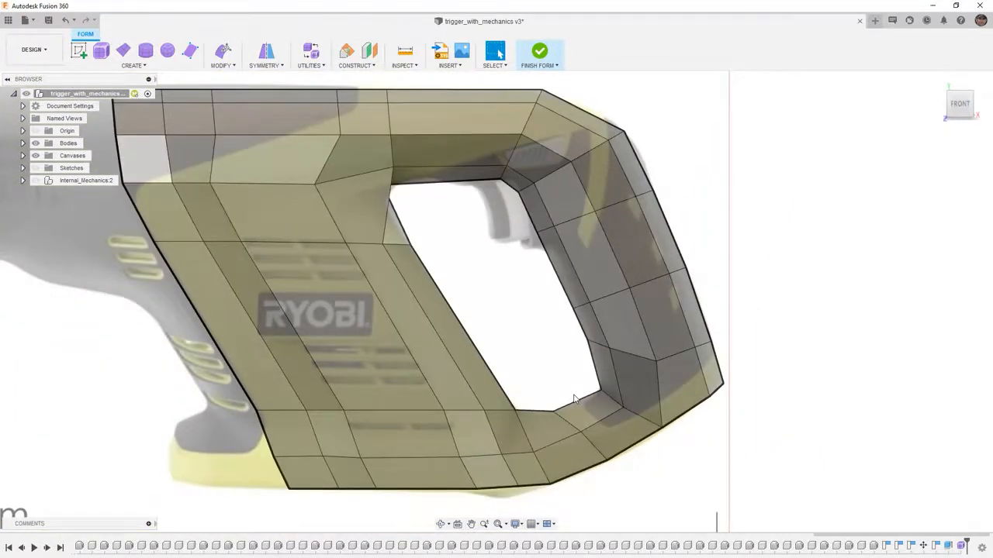
click(225, 52)
click(392, 165)
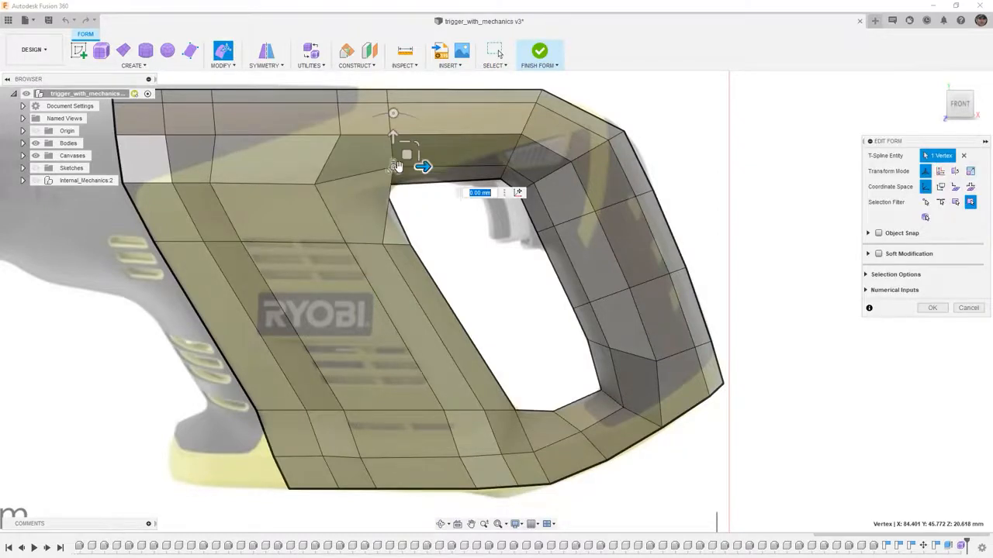
drag(423, 166, 397, 170)
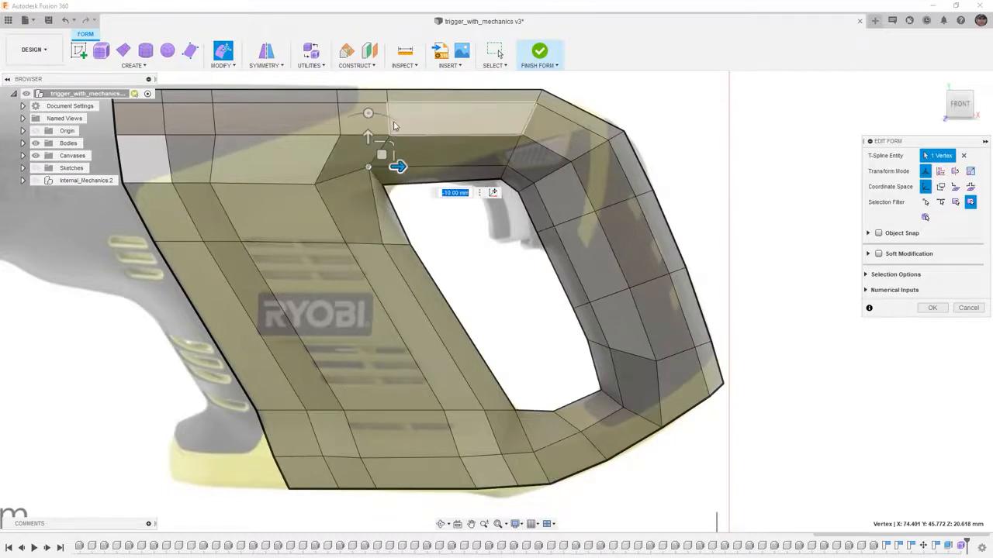
Move the short vertical edge above the handle opening's upper front corner 10 mm toward the body, and shift the corner vertex slightly down and forward.
click(388, 116)
drag(419, 119, 395, 120)
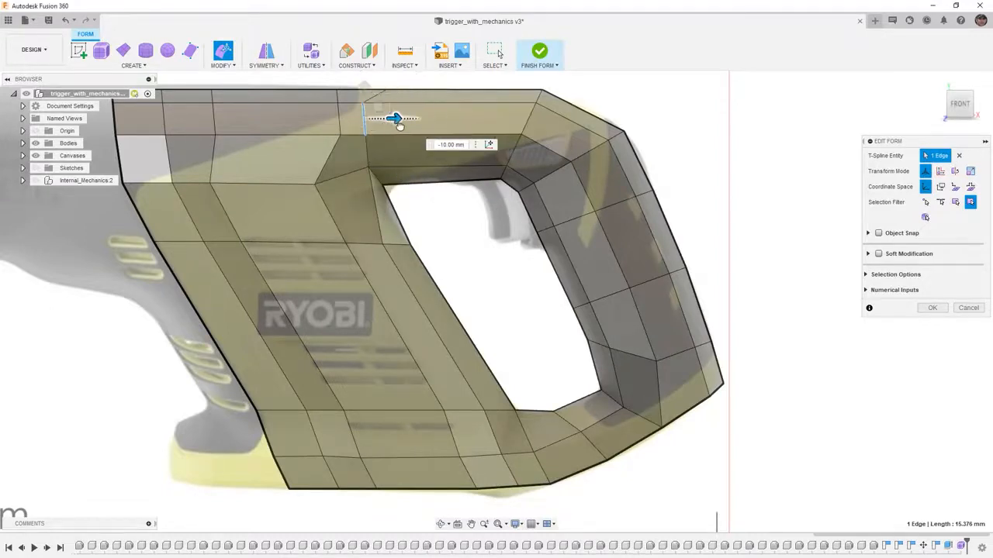
click(379, 157)
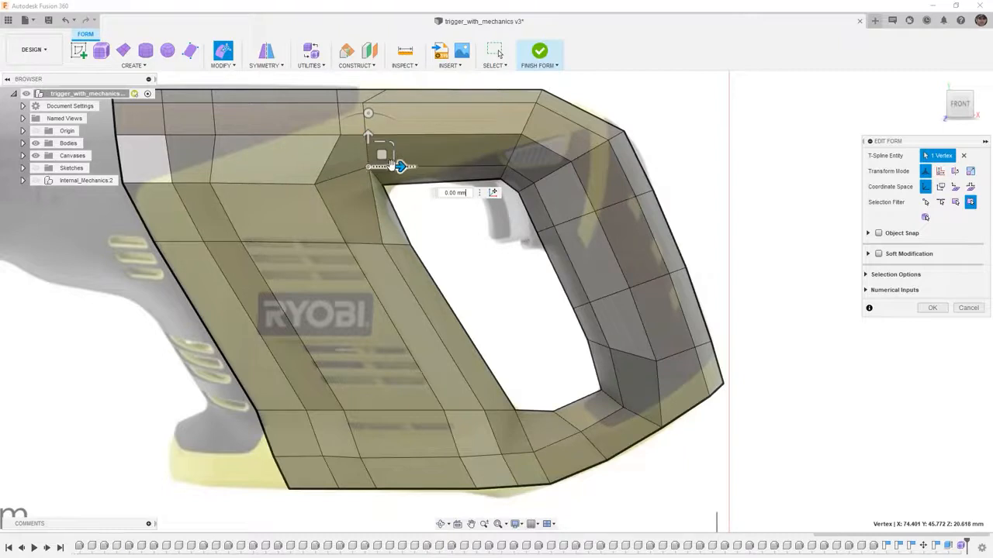
drag(379, 157, 376, 166)
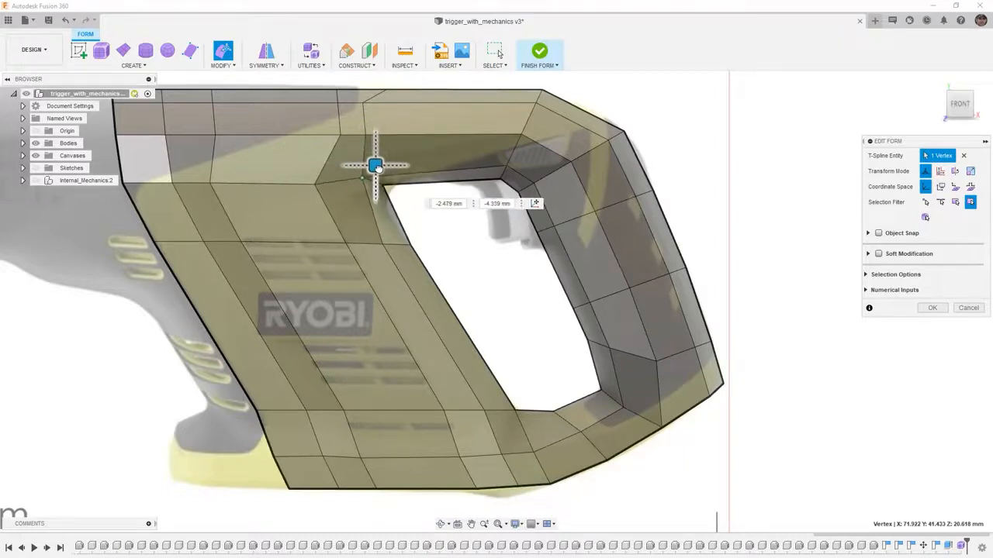
Adjust the vertices along the seam in front of the handle opening, moving the two lowest ones 5 mm toward the handle.
click(385, 243)
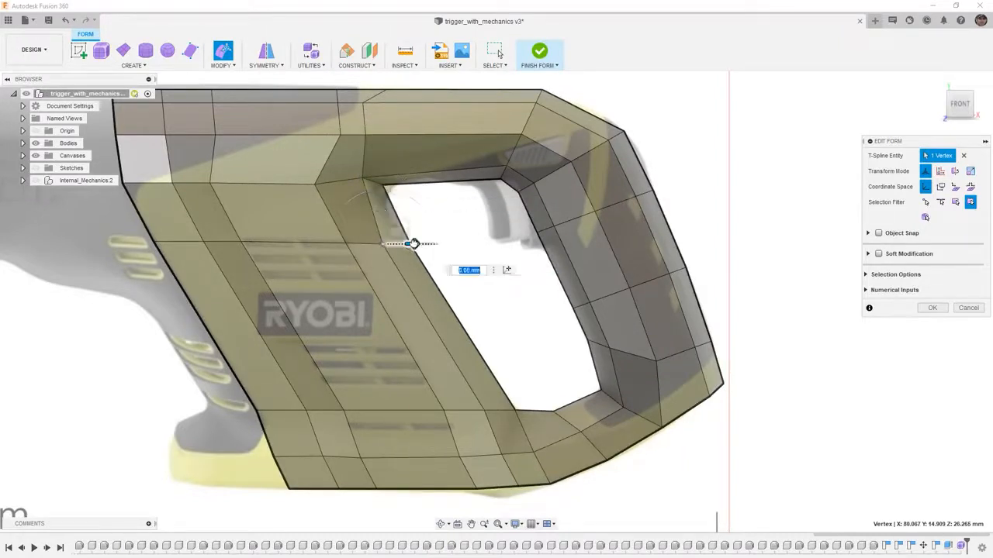
click(486, 410)
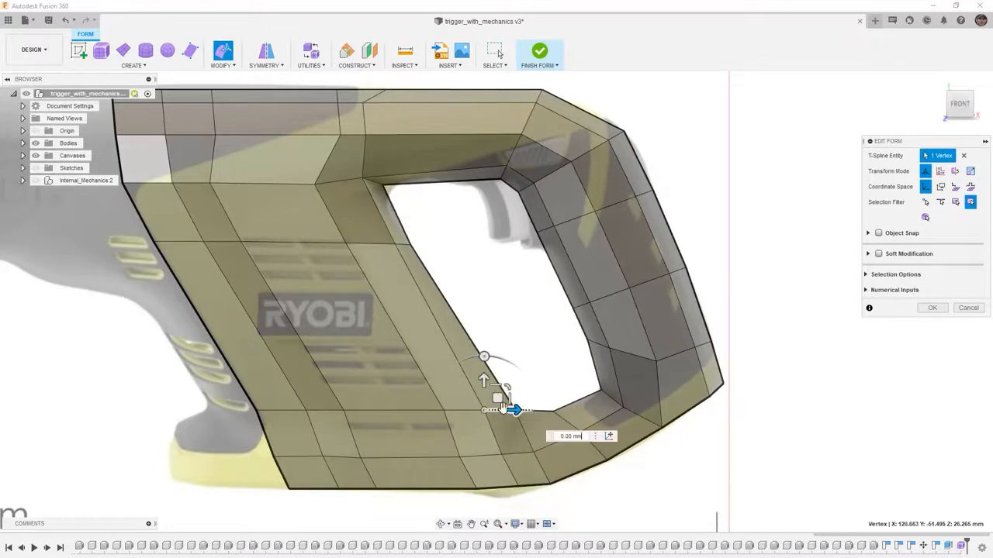
click(505, 455)
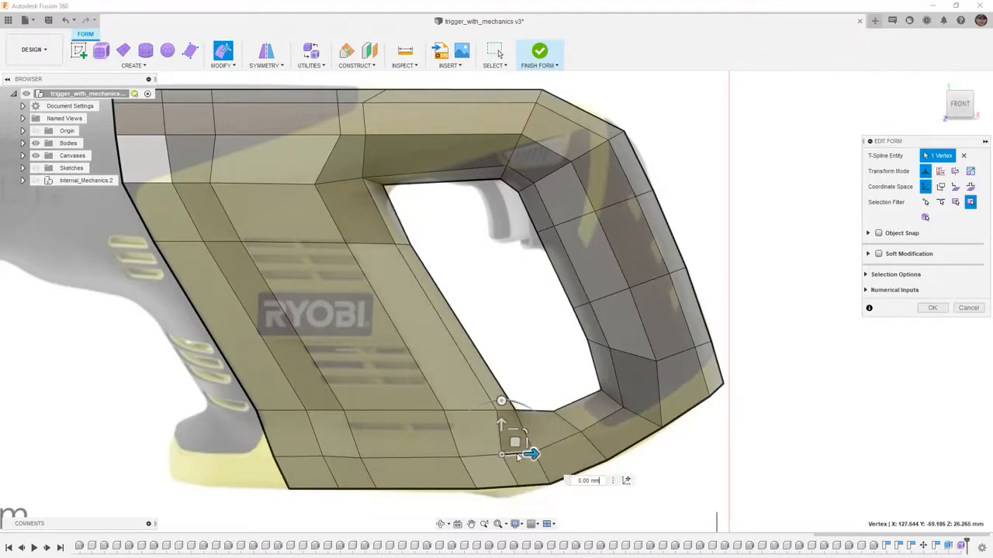
drag(531, 455, 543, 455)
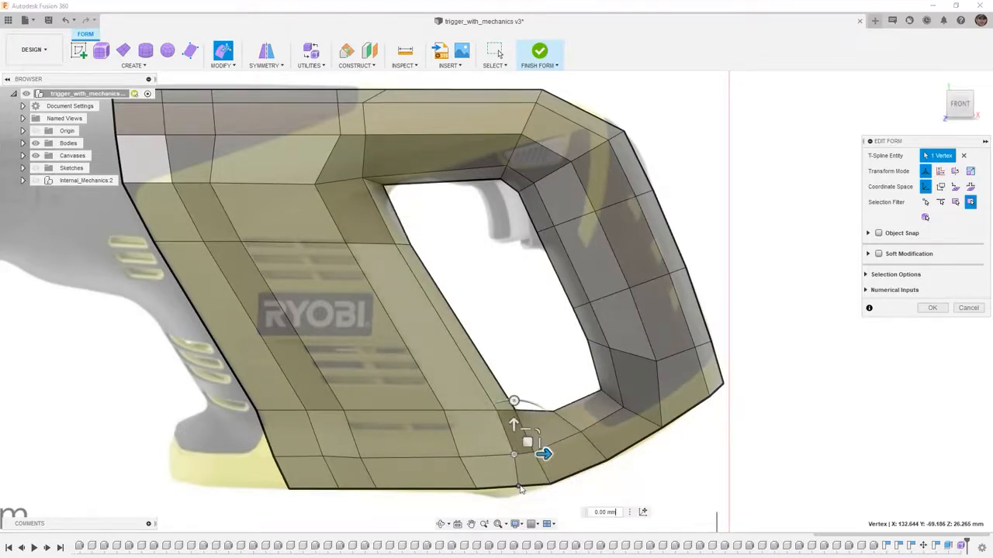
click(530, 487)
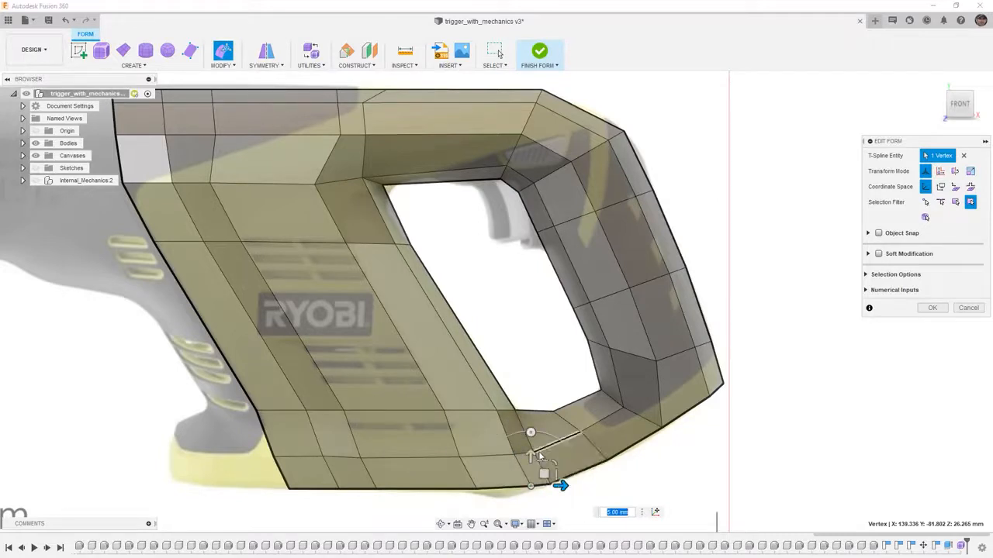
Raise the five connected edges of the horizontal row just above the body's lower edge.
scroll(617, 453, down, 3)
shift+middle_drag(616, 453, 599, 455)
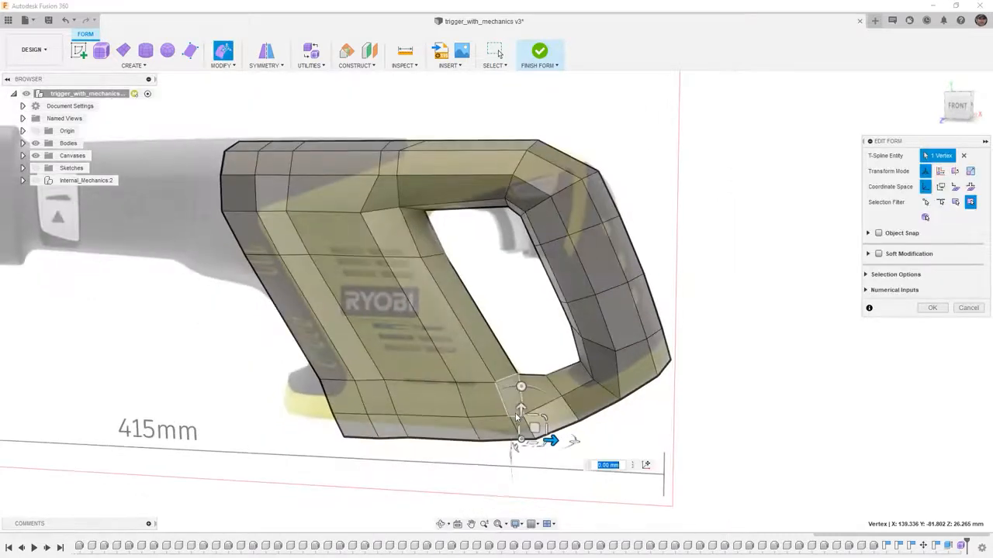
click(355, 422)
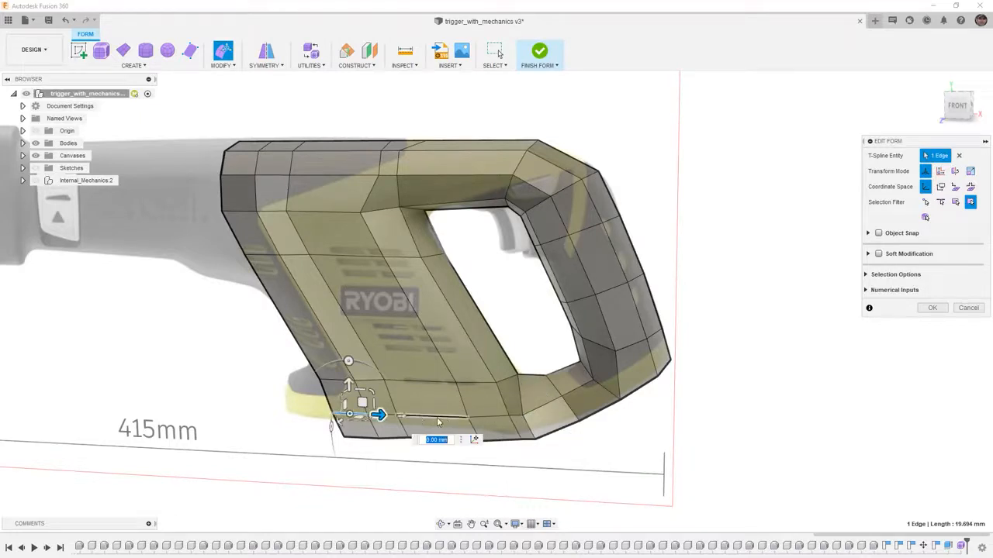
shift+click(384, 416)
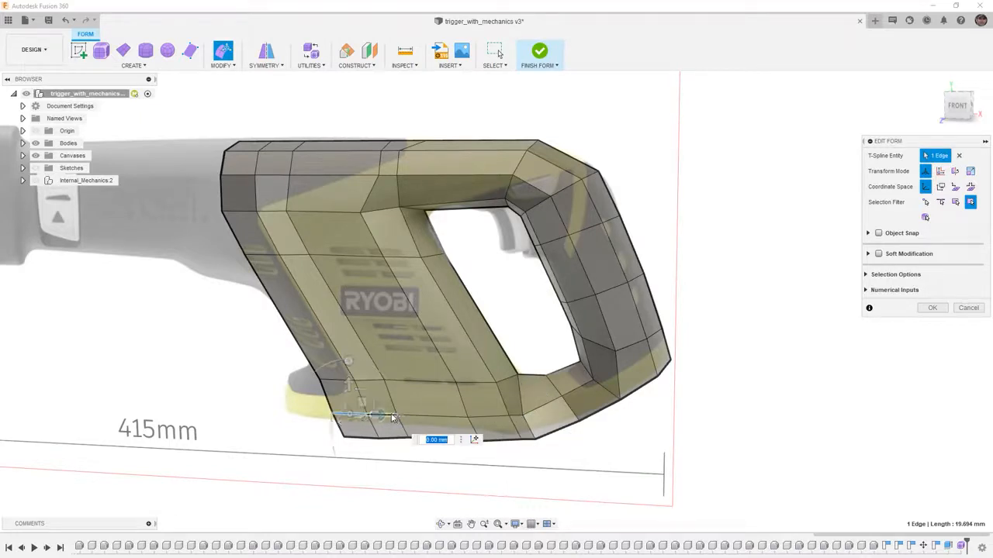
shift+click(448, 418)
shift+click(484, 418)
shift+click(511, 419)
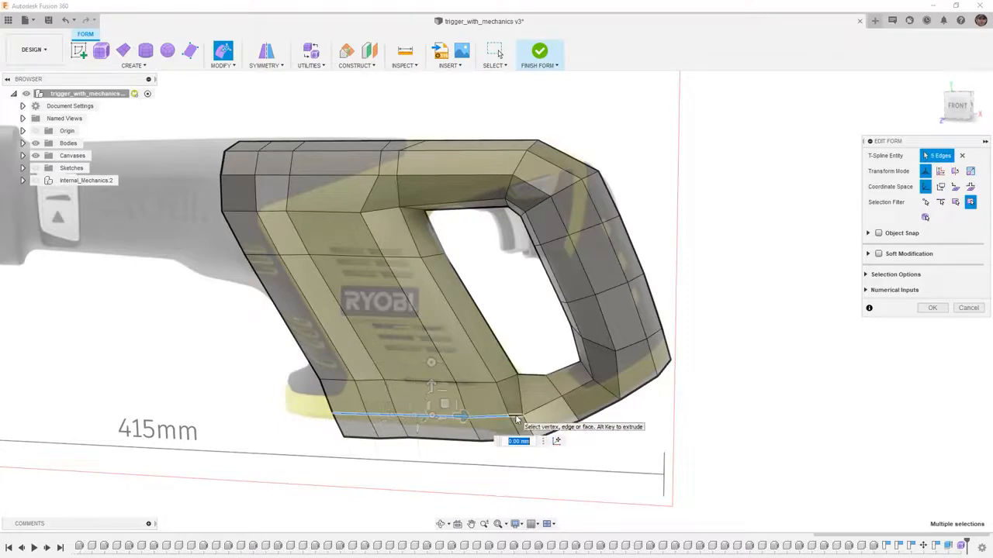
drag(432, 384, 432, 372)
Move the vertex below the handle opening's lower front corner 5 mm toward the handle, and reposition the vertices around that junction.
shift+middle_drag(468, 442, 521, 414)
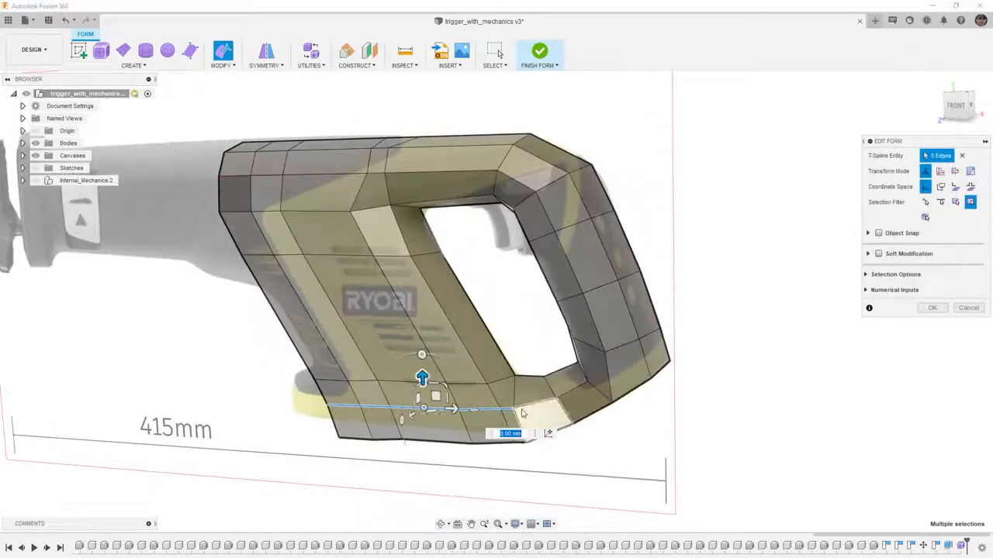
scroll(522, 414, up, 2)
click(521, 409)
drag(521, 409, 553, 409)
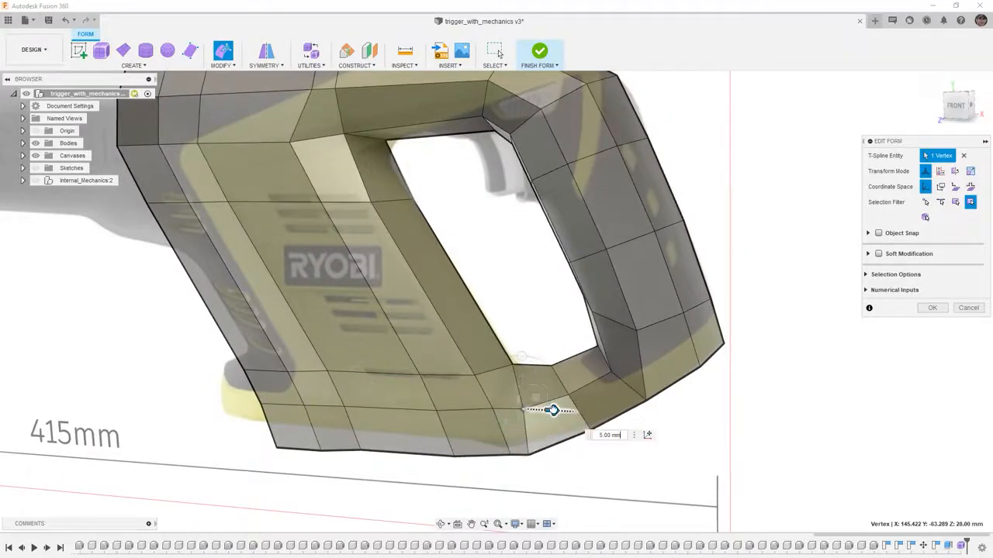
click(531, 450)
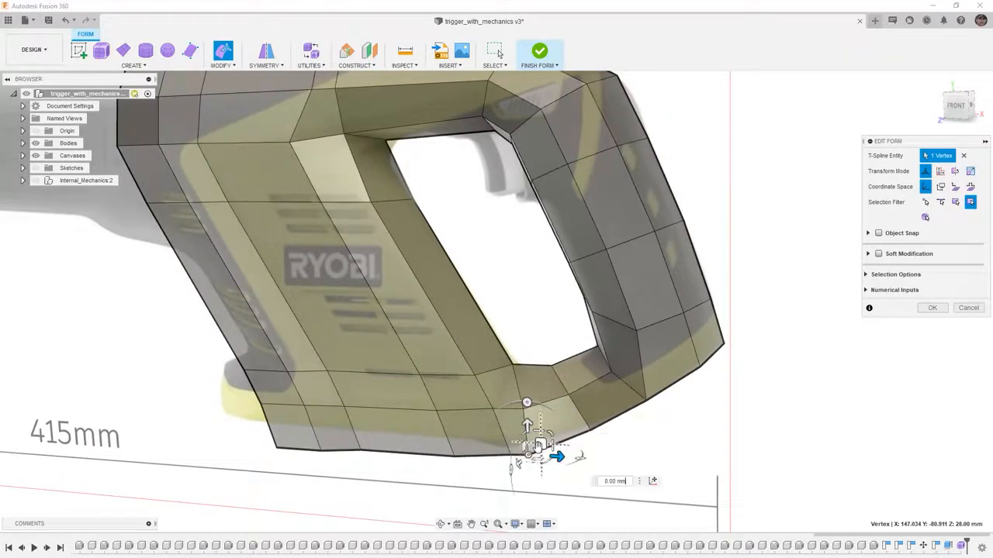
shift+middle_drag(565, 461, 565, 512)
drag(594, 508, 587, 465)
shift+middle_drag(587, 465, 502, 390)
scroll(504, 392, up, 5)
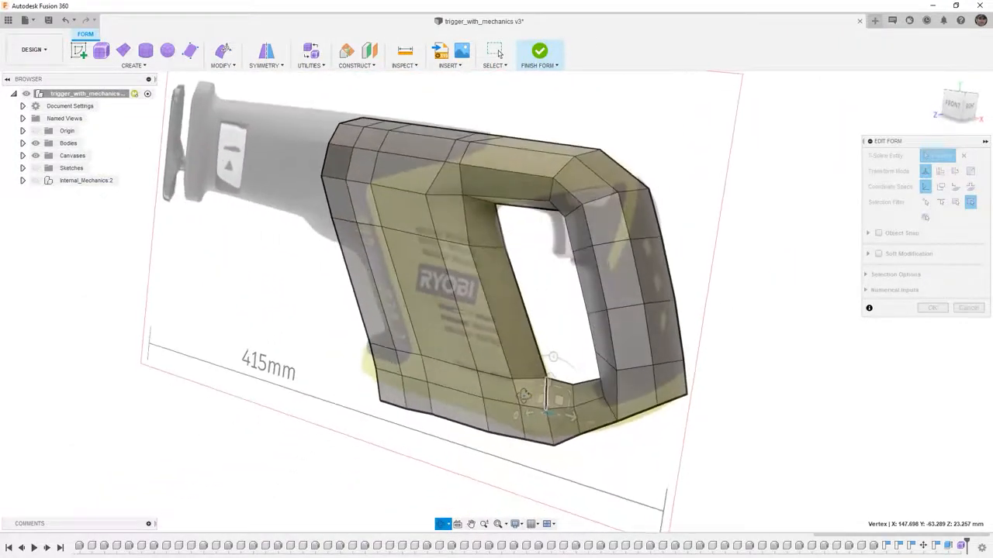
Switch the form to smooth display and finish the form edit.
key(alt+3)
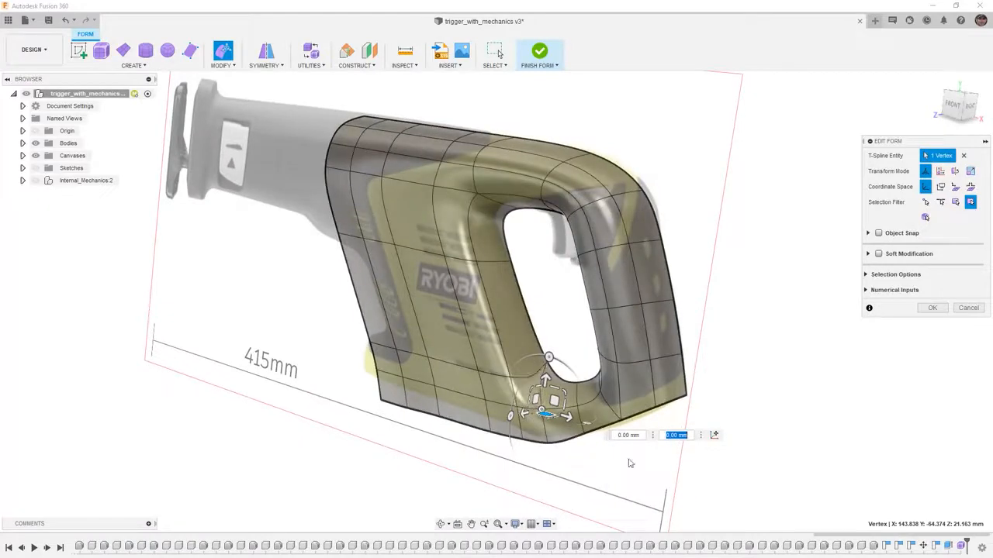
mouse_move(794, 404)
shift+middle_down()
mouse_move(756, 406)
mouse_move(831, 403)
mouse_move(813, 401)
shift+middle_up()
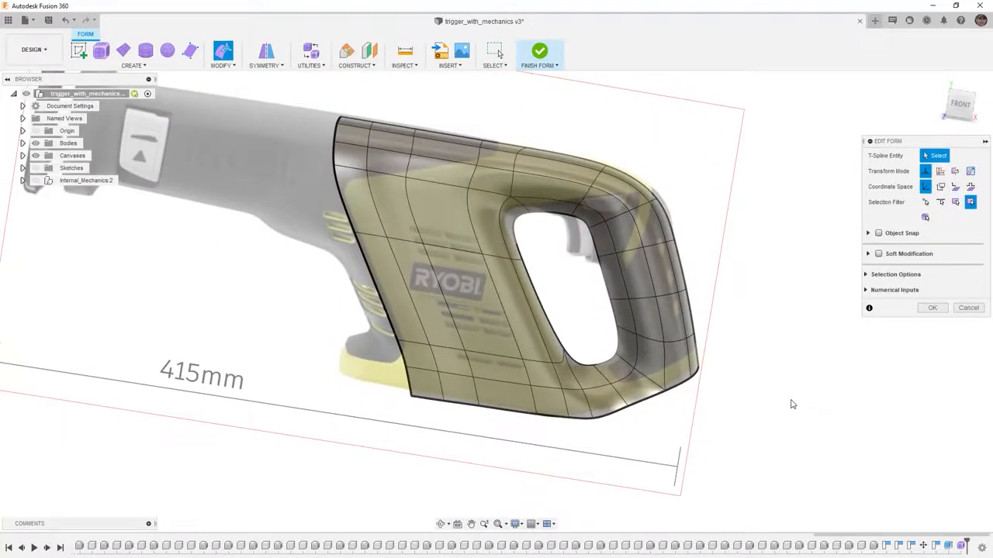
click(933, 308)
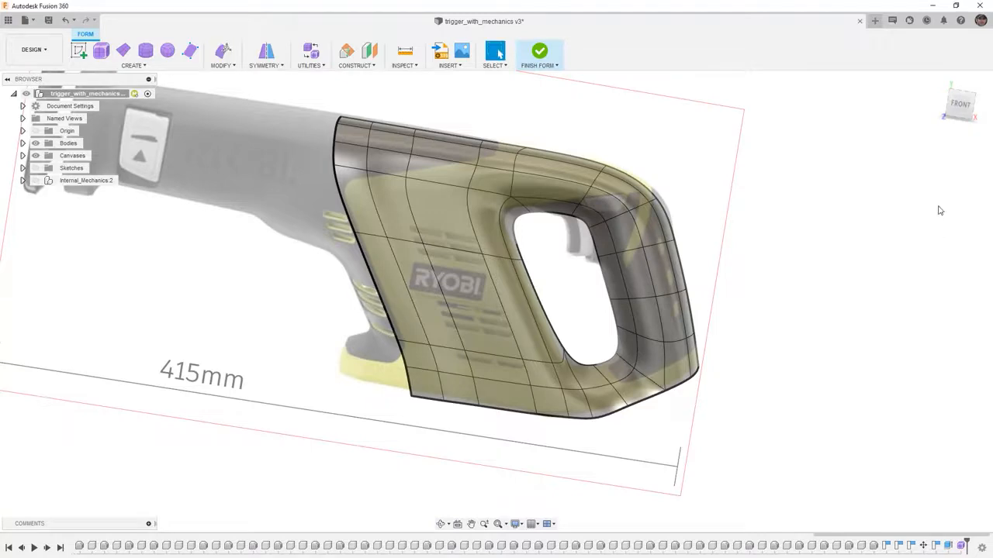
Start the Flatten command and select the ten vertices around the inner rim of the handle opening.
click(943, 122)
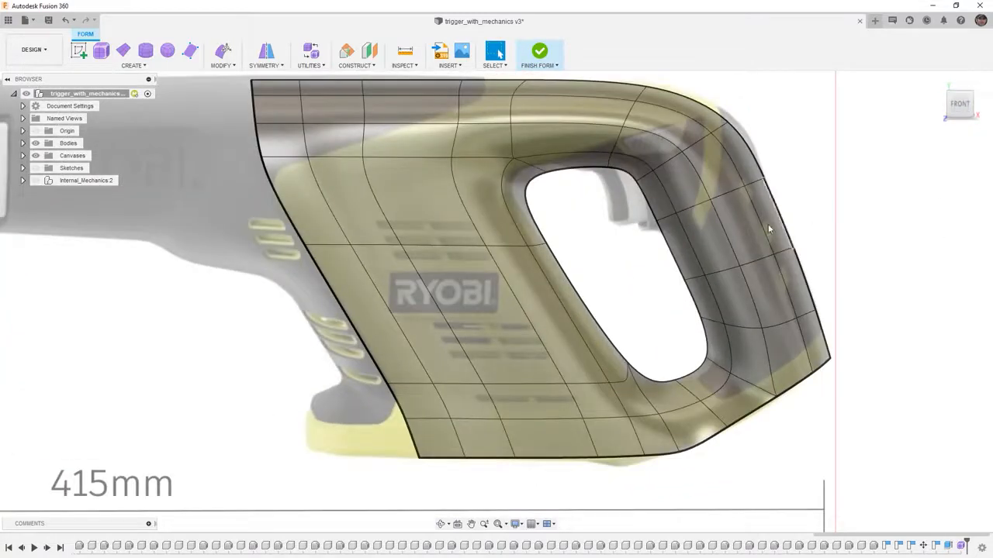
scroll(491, 322, down, 3)
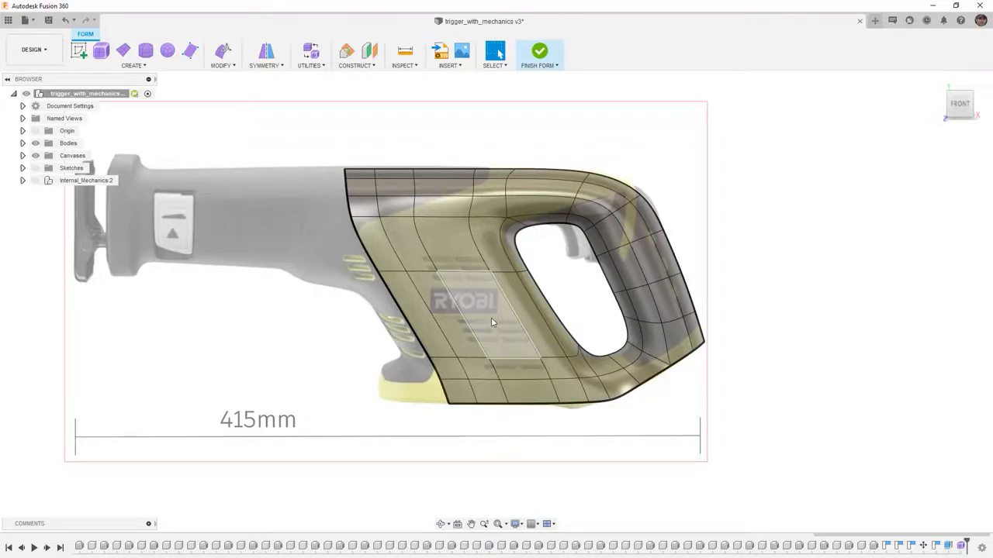
shift+middle_drag(803, 396, 769, 398)
click(236, 69)
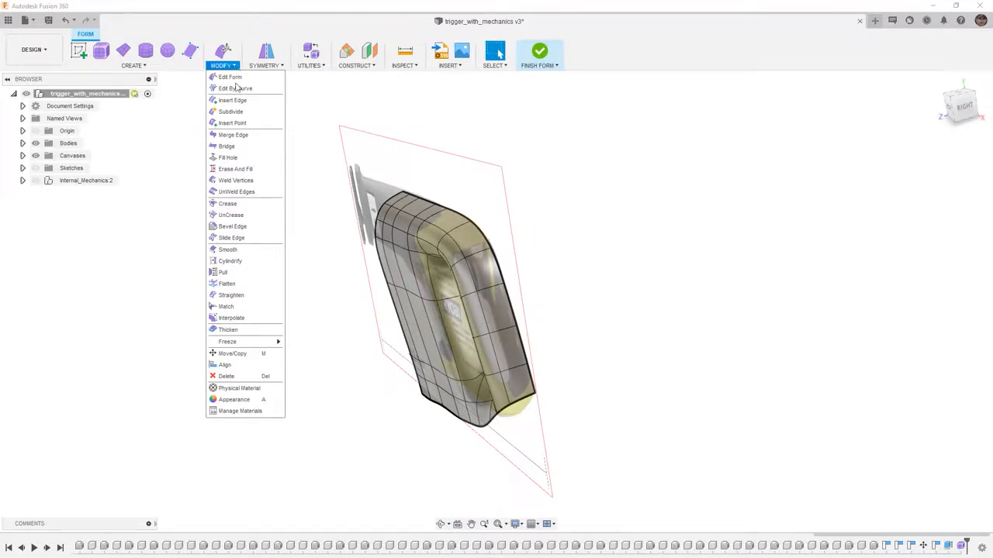
click(226, 284)
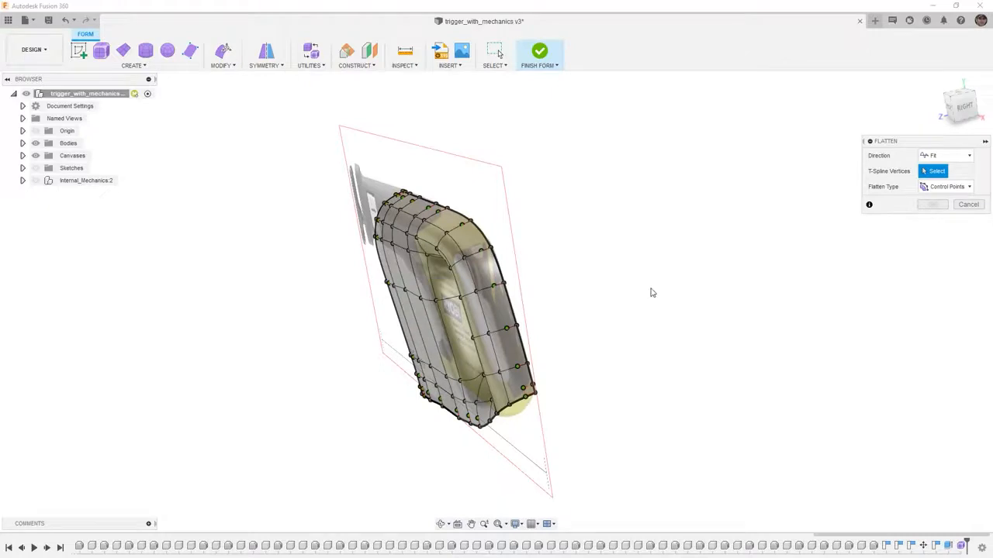
click(964, 106)
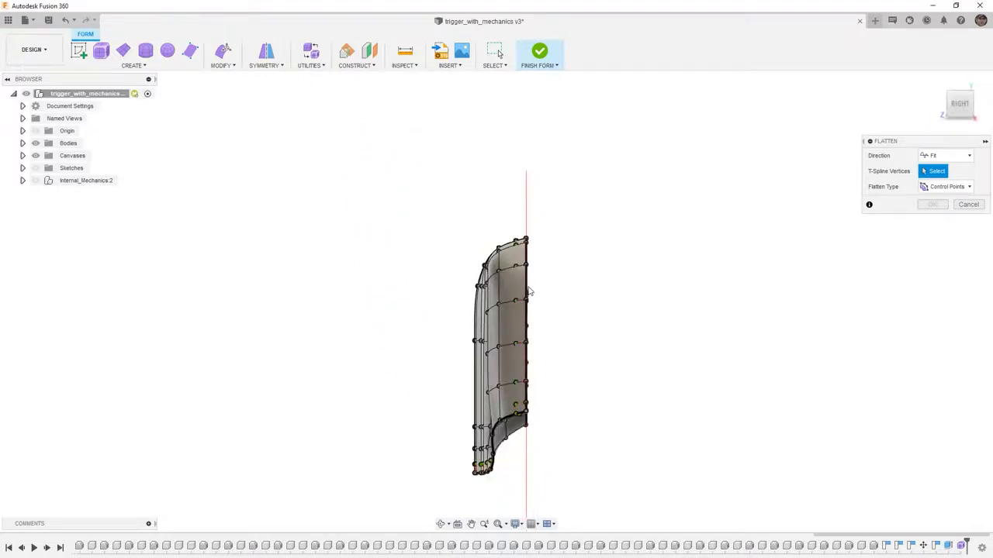
drag(526, 223, 554, 458)
shift+middle_drag(568, 381, 535, 388)
click(431, 334)
click(451, 328)
click(425, 344)
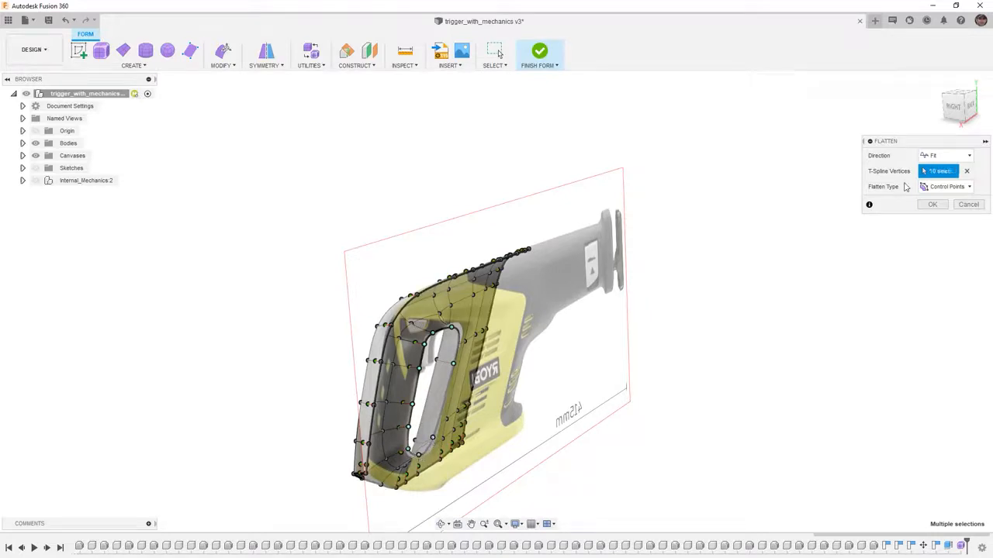
Flatten the selected rim vertices onto the XY origin plane using the Select Plane direction.
click(949, 158)
click(952, 181)
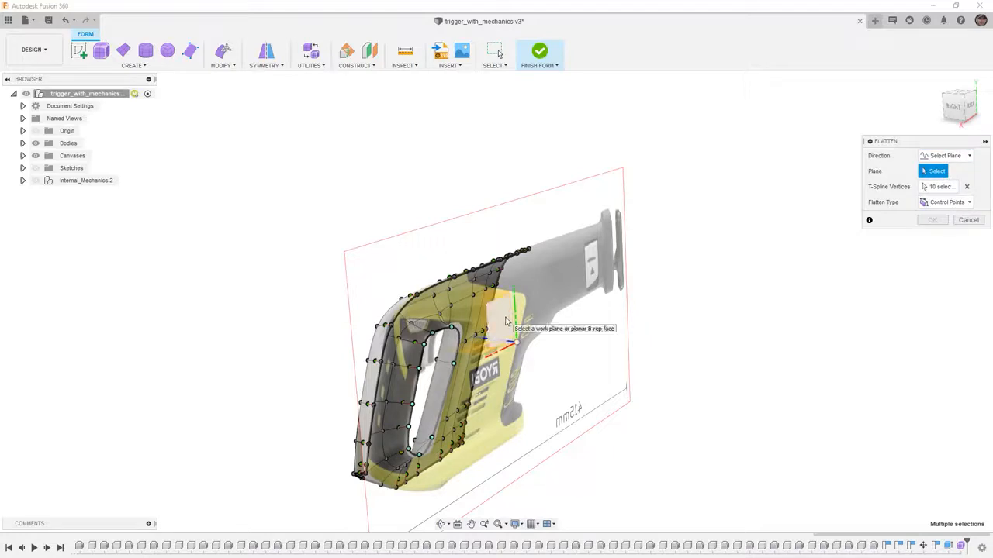
click(506, 321)
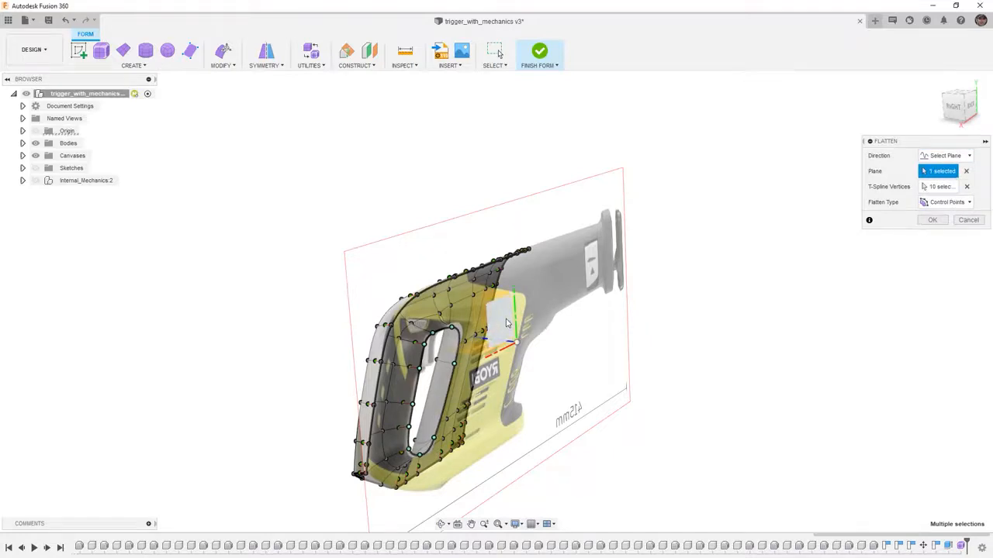
shift+middle_drag(527, 262, 534, 267)
scroll(535, 252, up, 3)
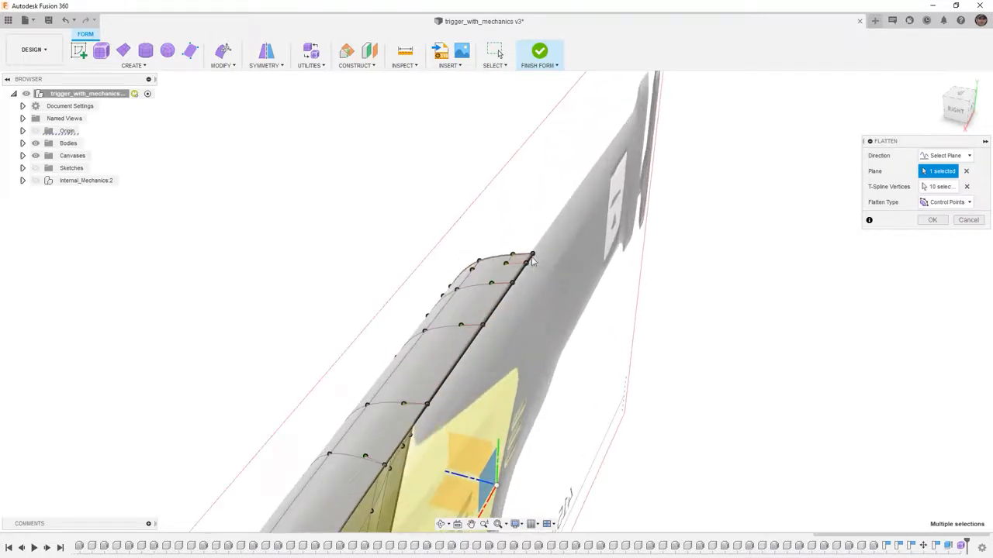
click(932, 220)
Hide the reference canvas so only the form body is shown.
scroll(753, 173, down, 6)
shift+middle_drag(447, 195, 516, 192)
shift+middle_drag(529, 307, 544, 305)
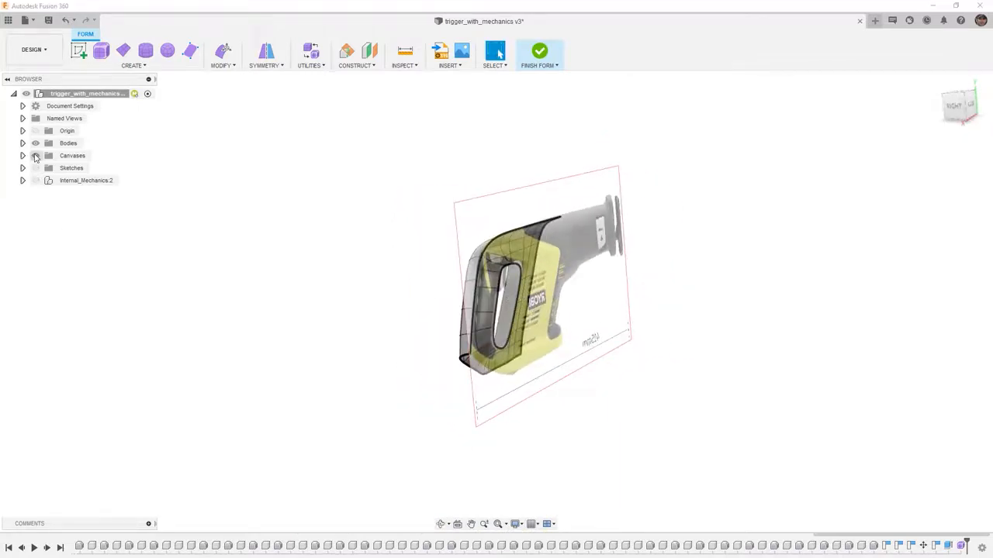
click(35, 155)
shift+middle_drag(317, 347, 332, 352)
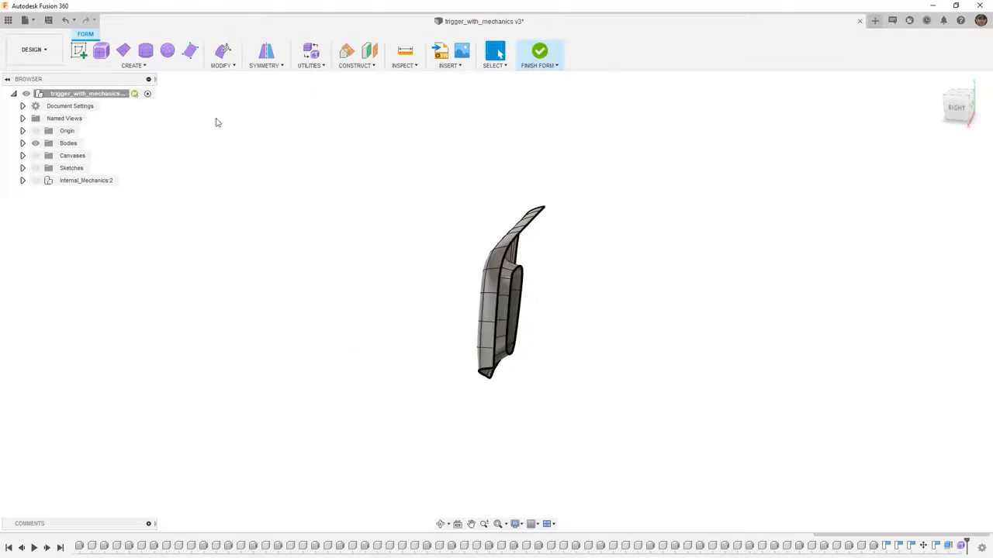
Try to add Mirror - Internal symmetry between the two adjacent side faces in front of the handle opening.
click(257, 68)
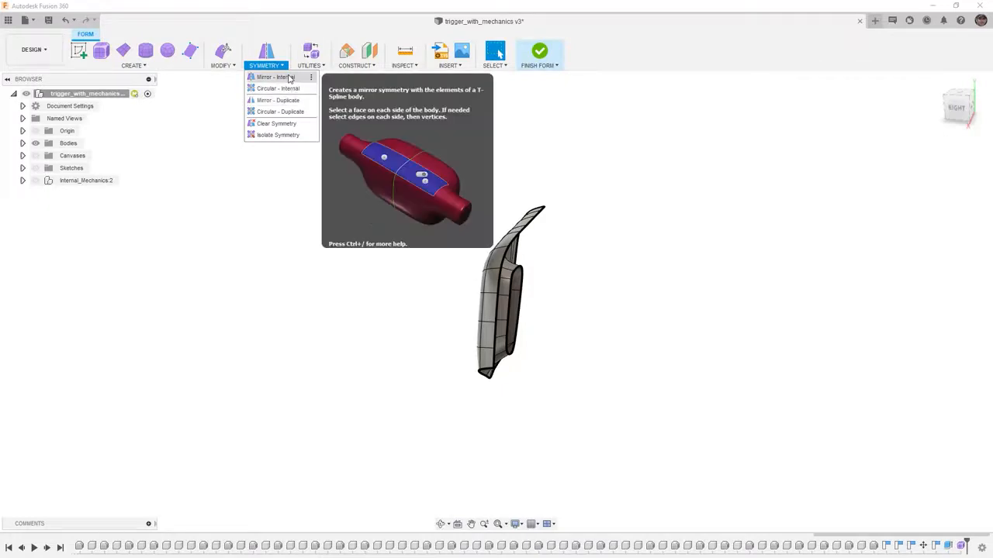
click(289, 78)
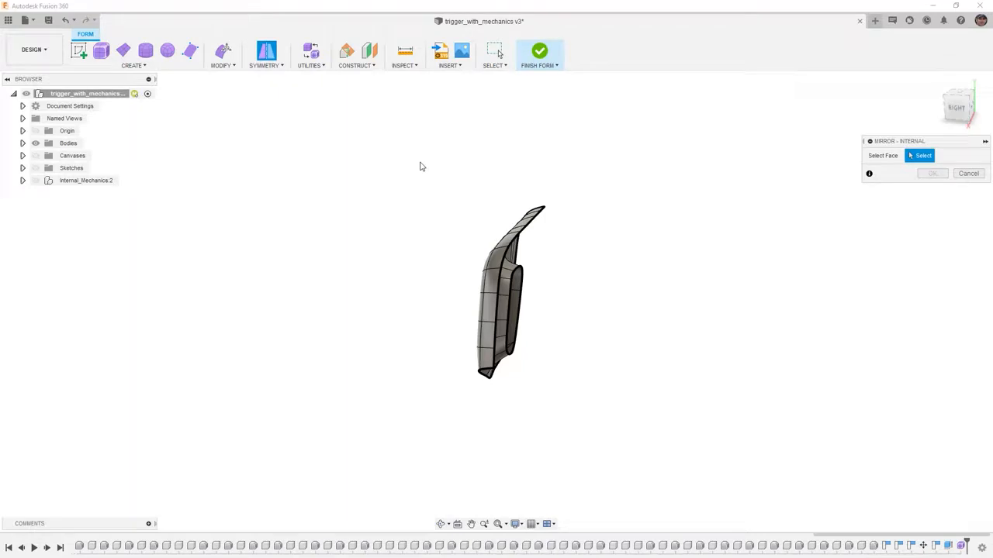
shift+middle_drag(452, 297, 501, 275)
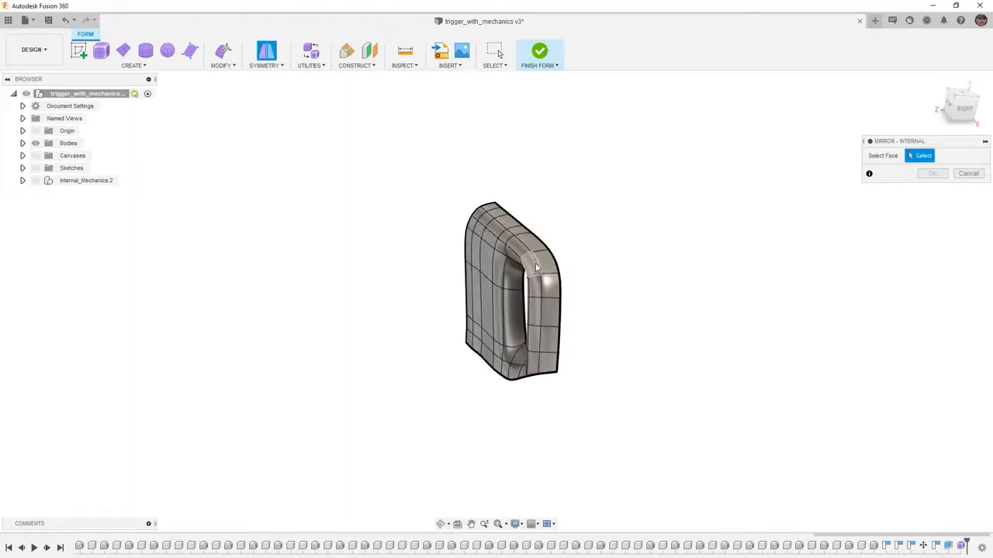
click(500, 274)
click(499, 316)
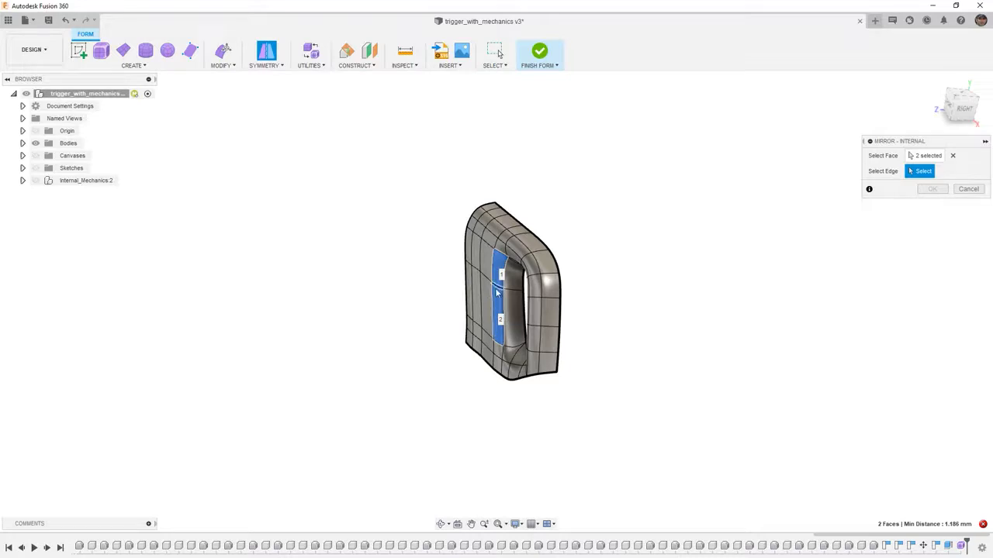
shift+middle_drag(619, 326, 676, 277)
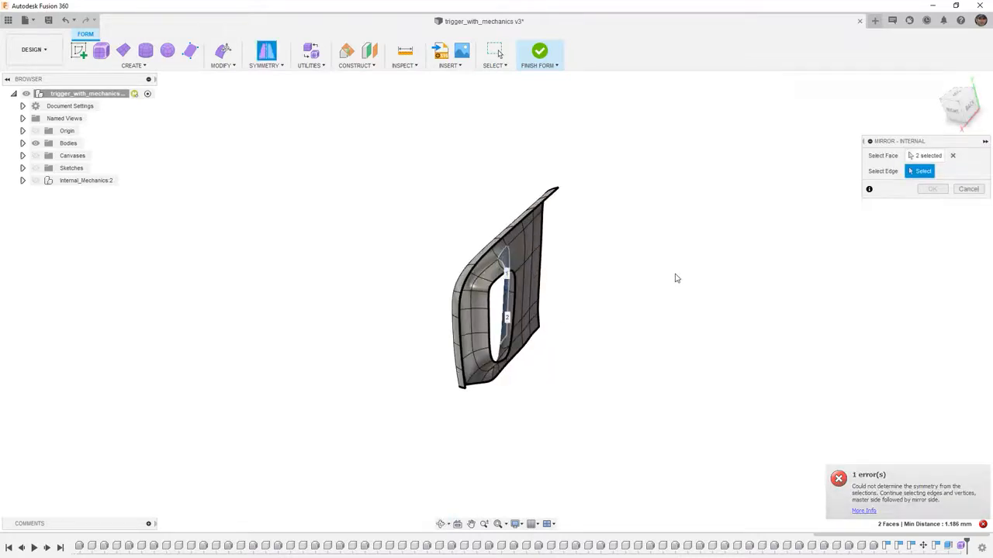
click(979, 188)
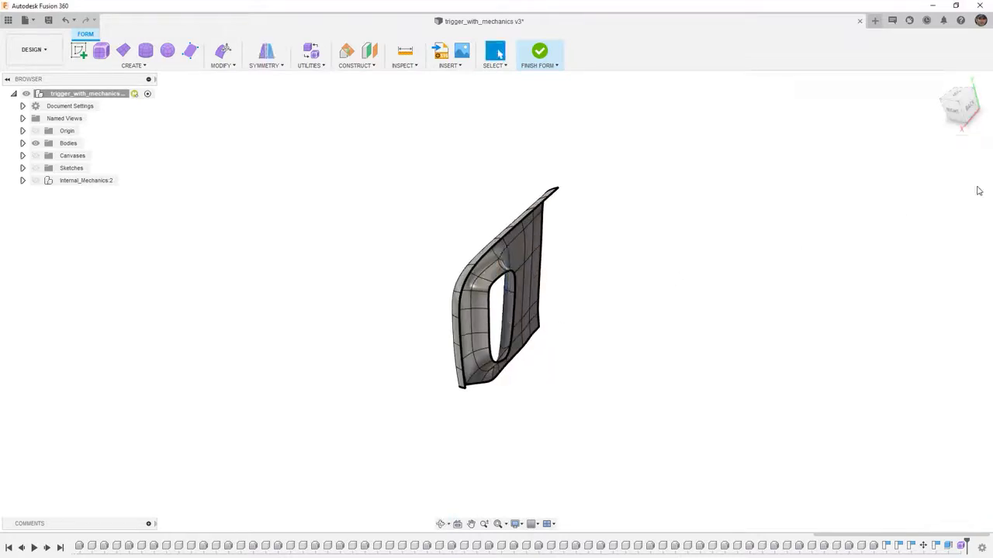
Mirror-duplicate the half form body across the XY origin plane with Weld enabled.
click(266, 67)
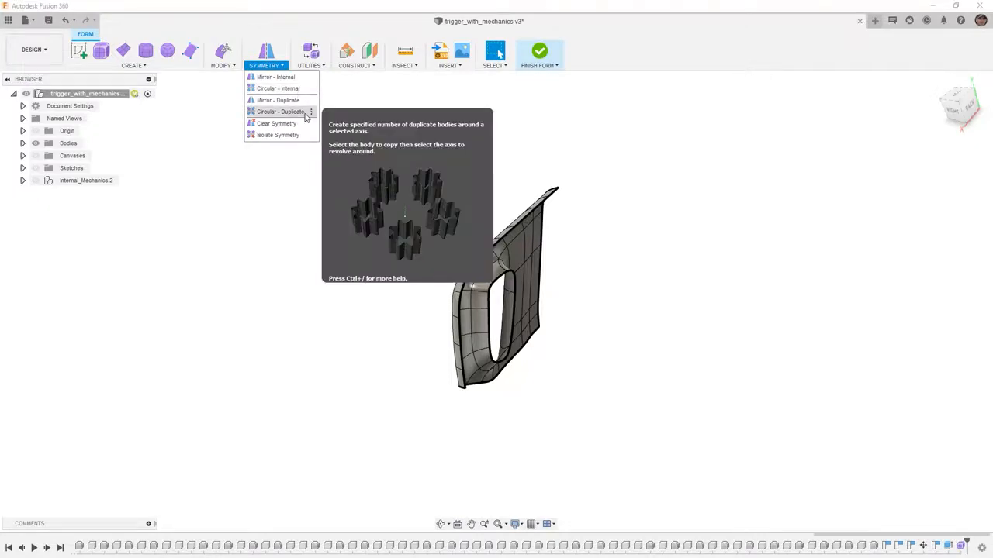
click(297, 100)
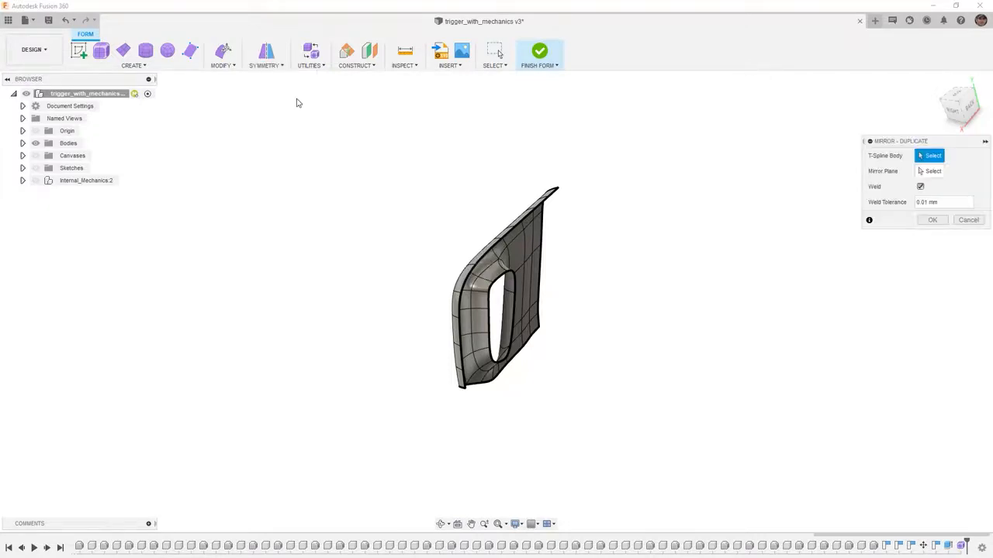
shift+middle_drag(372, 244, 477, 228)
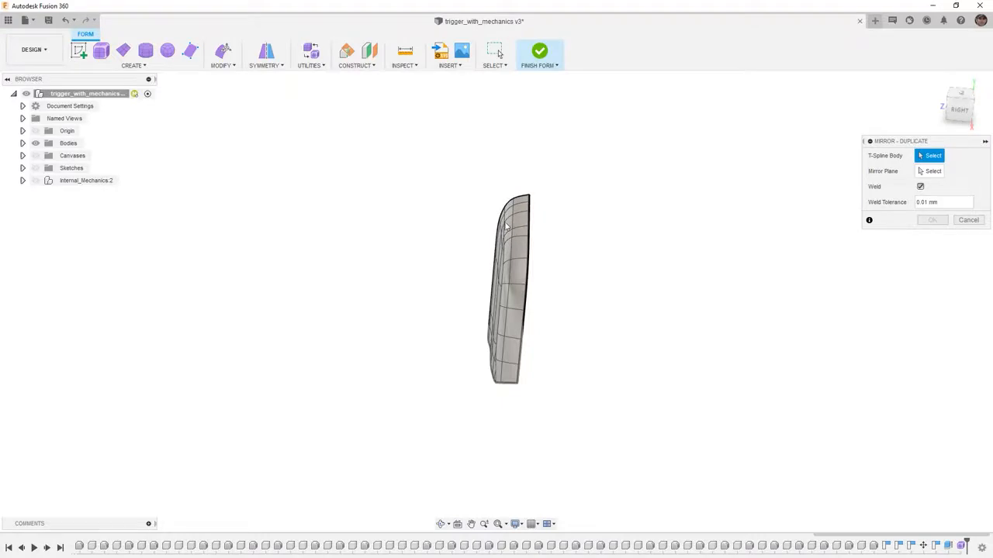
click(516, 235)
shift+middle_drag(600, 232, 744, 220)
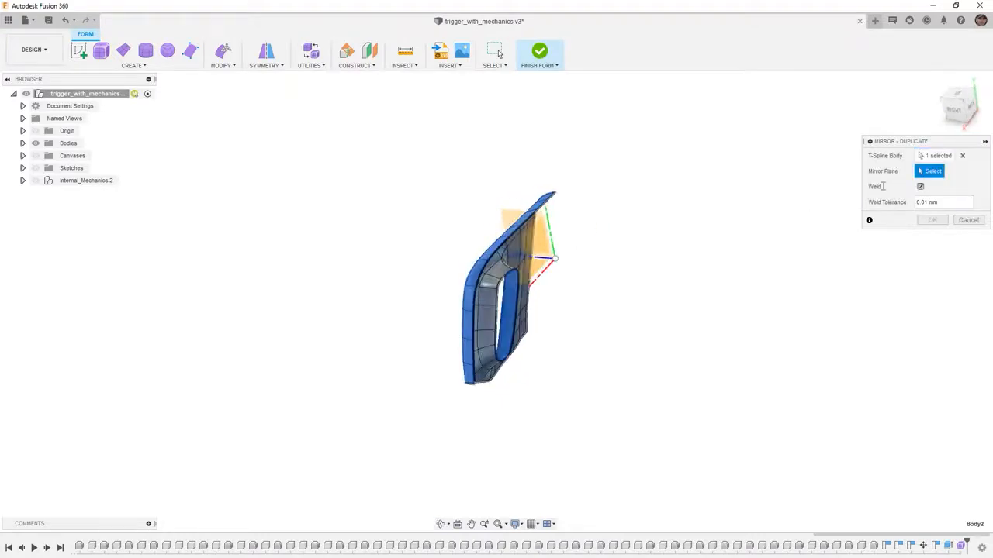
click(545, 248)
shift+middle_drag(544, 248, 838, 253)
click(933, 220)
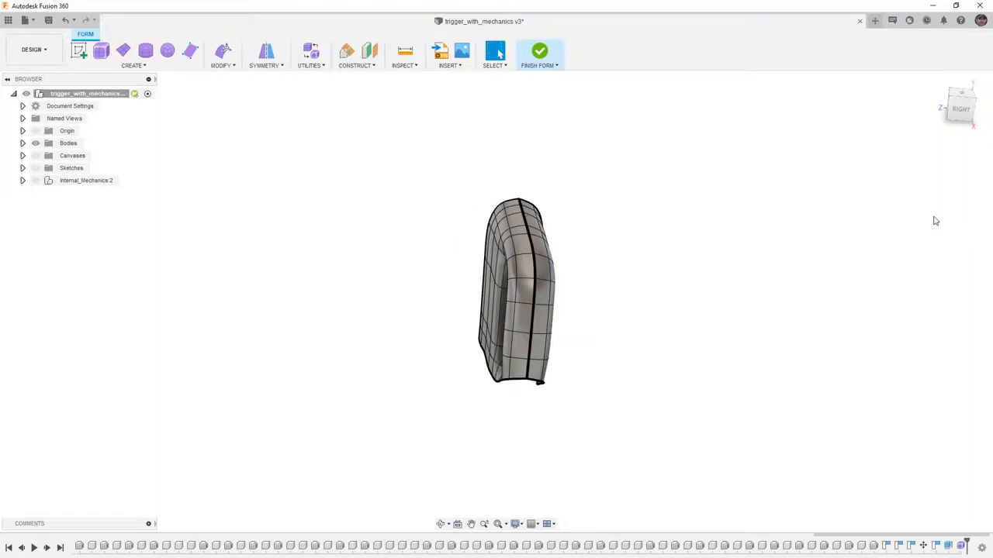
Merge the open outer centre edges of the two halves along the top and back of the housing, without maintaining creases.
shift+middle_drag(650, 273, 607, 289)
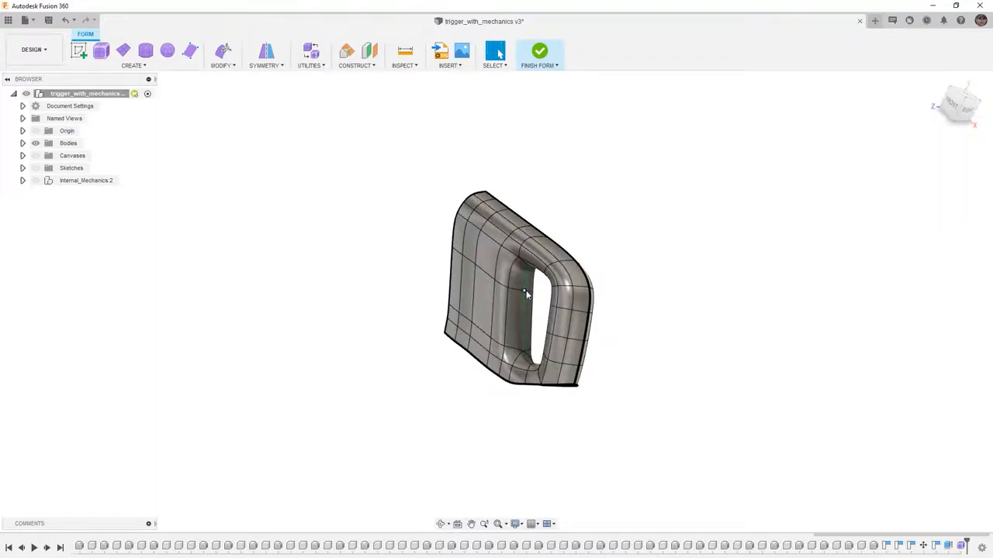
shift+middle_drag(570, 319, 529, 292)
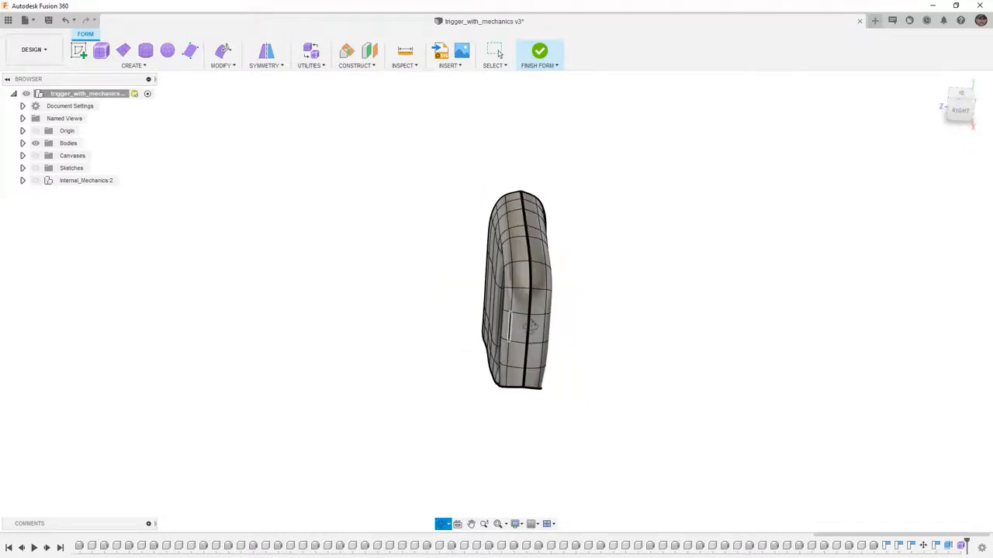
scroll(525, 198, up, 5)
scroll(524, 198, up, 5)
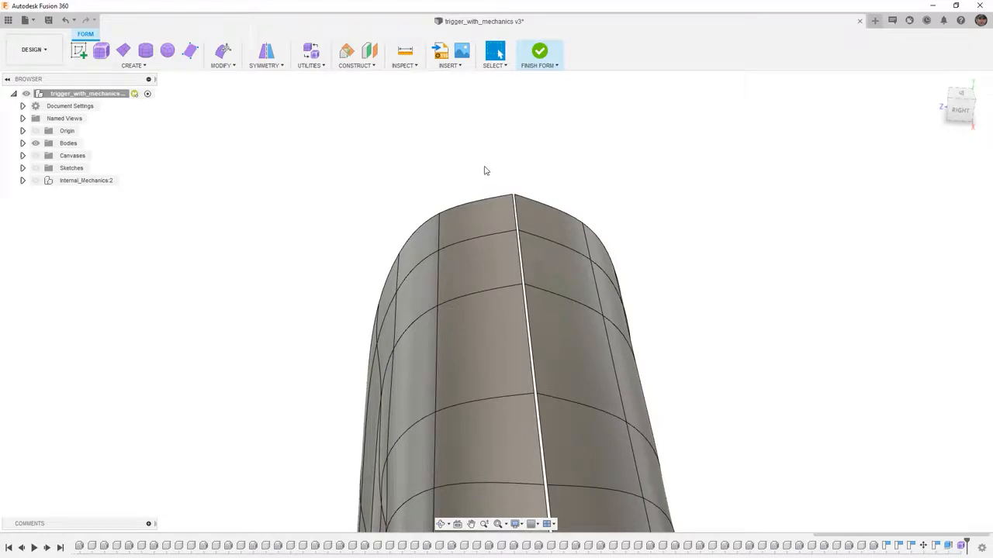
click(222, 66)
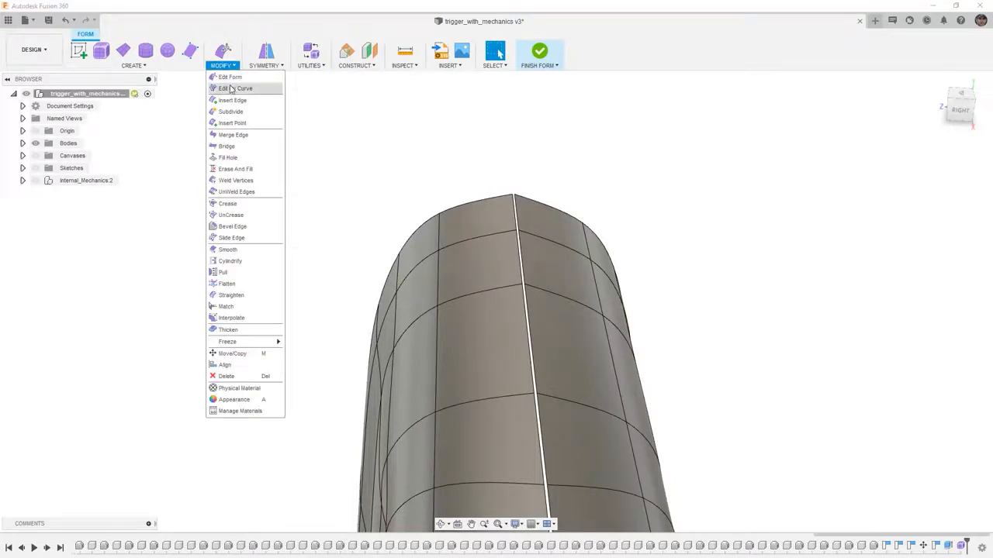
click(245, 135)
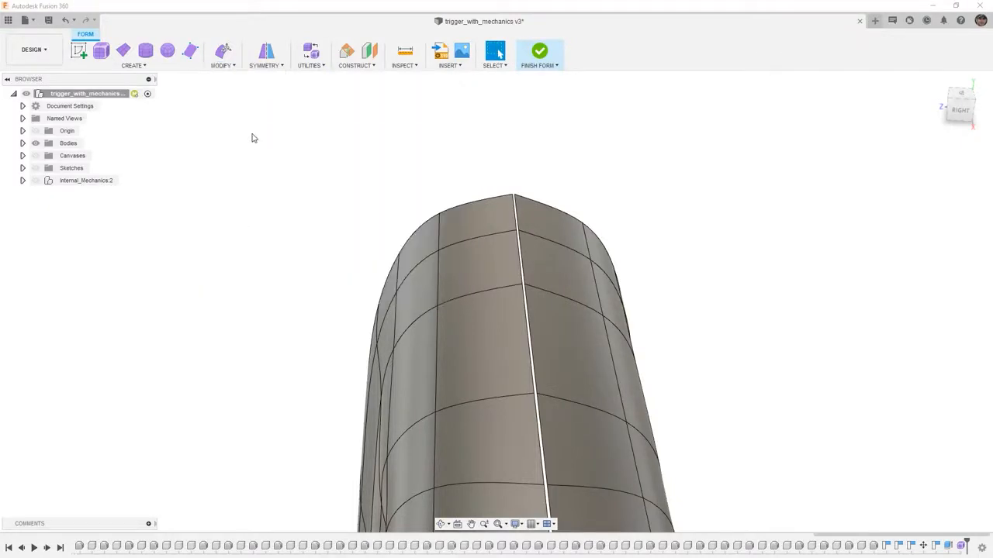
double_click(515, 211)
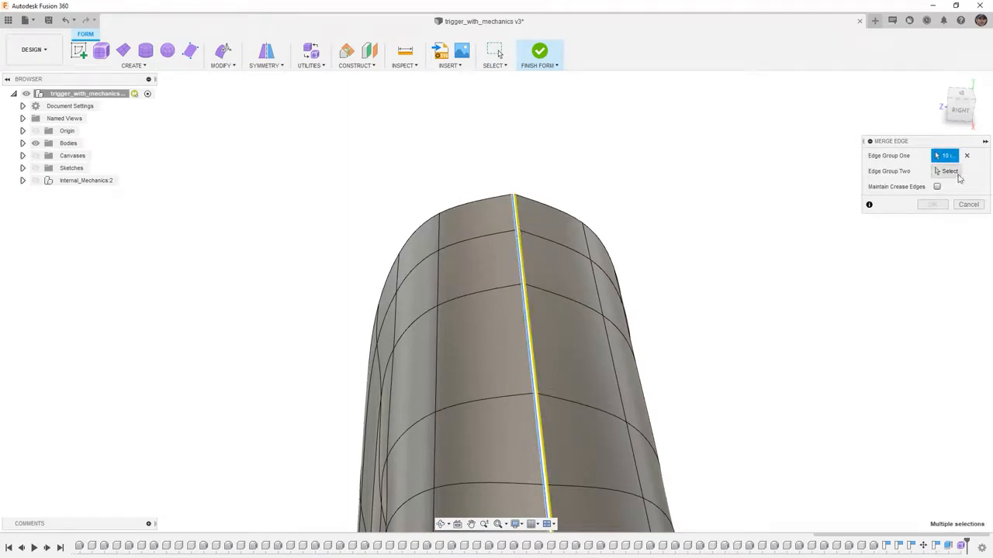
click(942, 172)
double_click(516, 204)
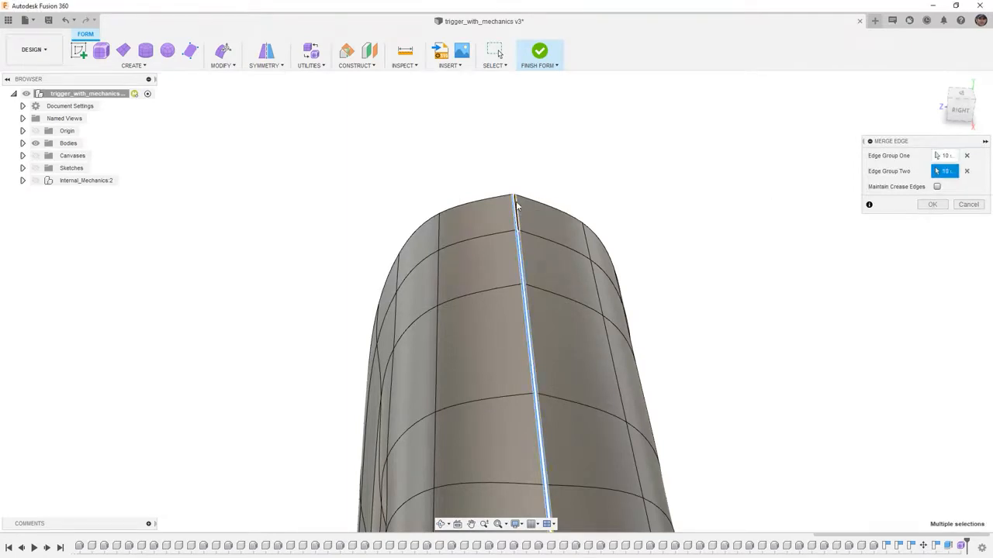
click(936, 205)
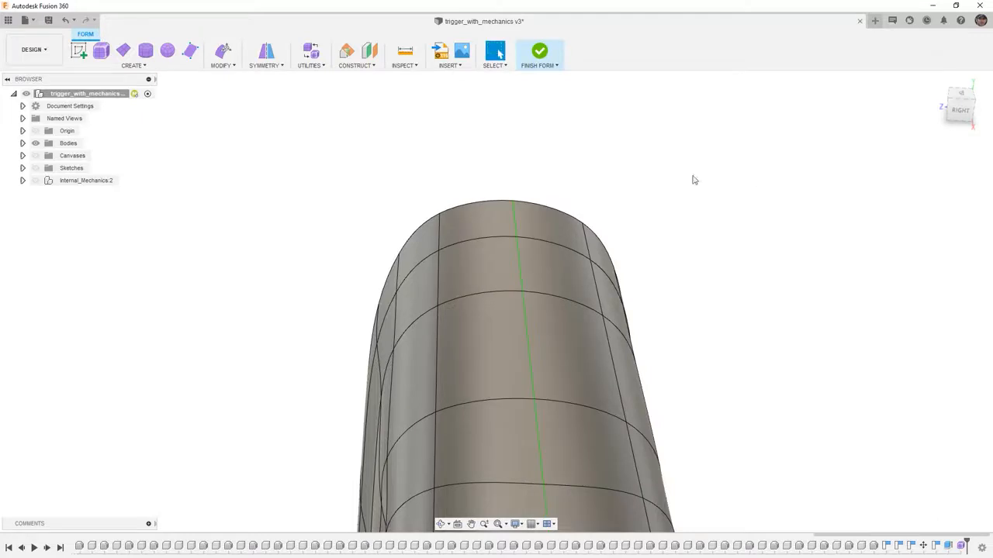
Try pulling two side faces near the housing's front outward with Edit Form to test the symmetry, and undo the move.
scroll(538, 175, down, 6)
shift+middle_drag(545, 190, 623, 315)
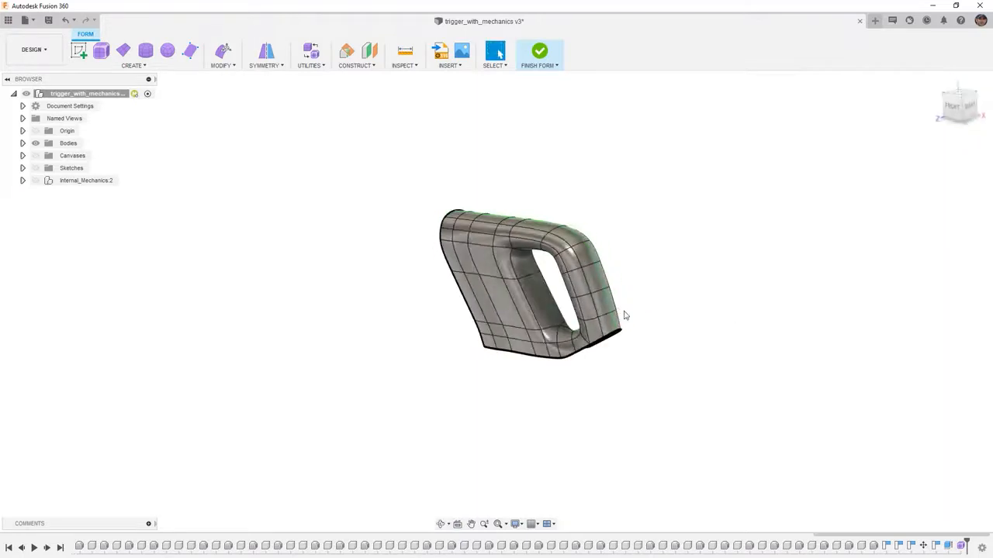
click(936, 84)
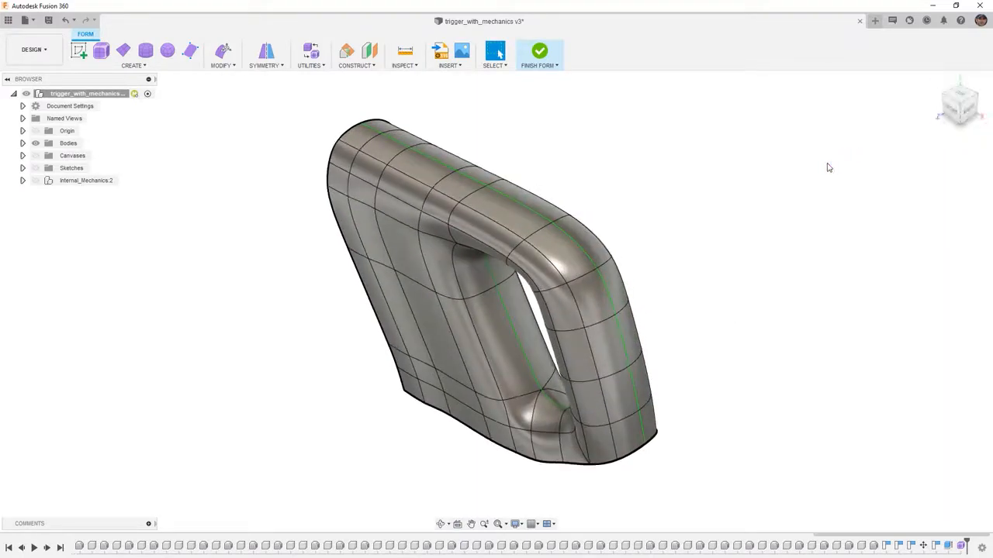
click(231, 66)
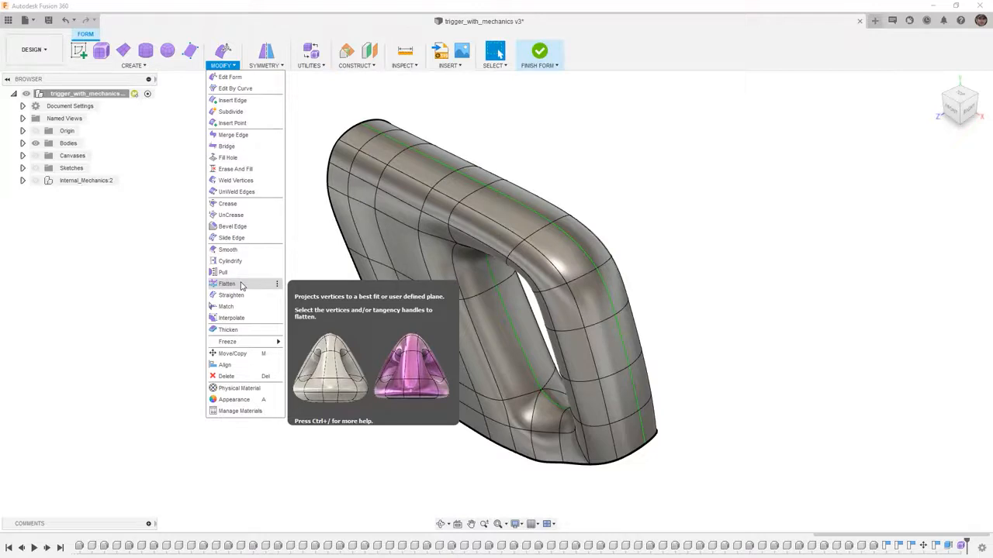
click(252, 60)
click(223, 51)
click(370, 232)
shift+click(389, 295)
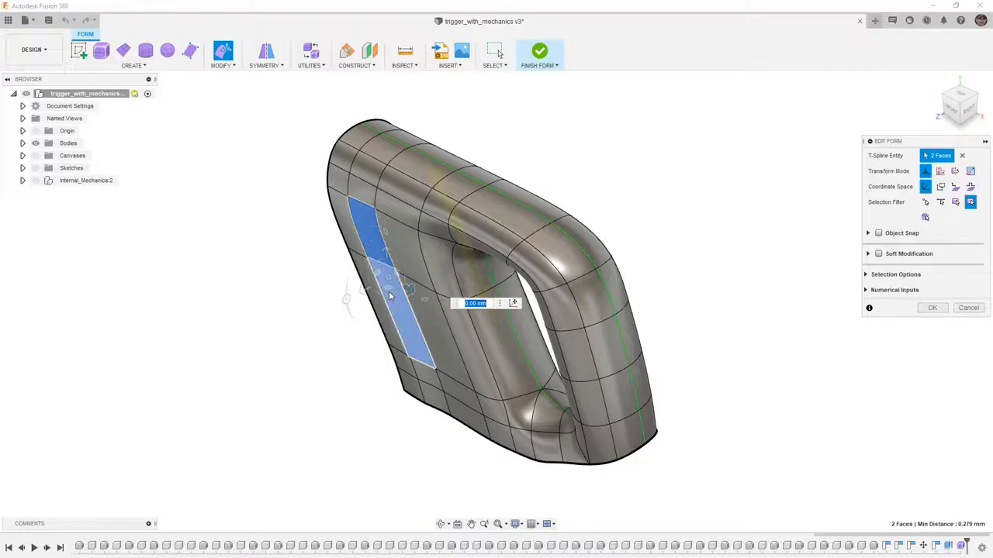
drag(366, 292, 308, 319)
shift+middle_drag(577, 345, 559, 365)
key(ctrl+z)
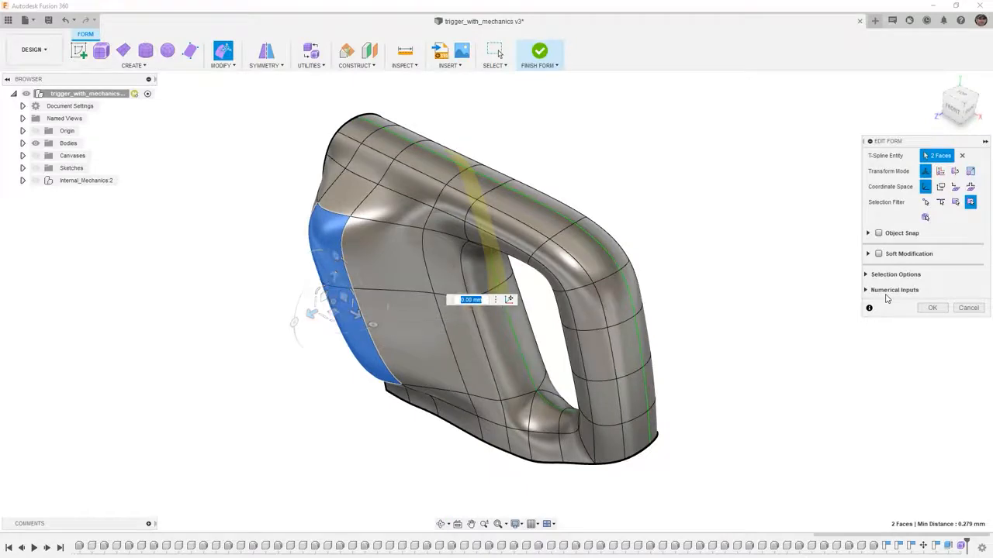
click(968, 307)
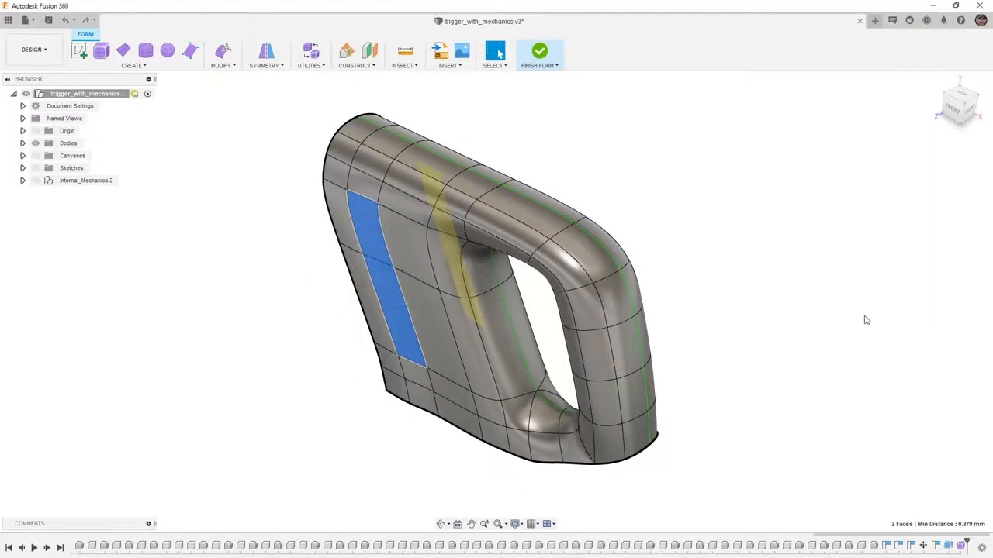
Finish the form edit and thicken the resulting surface body by -2 mm to one side as a new body.
mouse_move(750, 342)
shift+middle_down()
mouse_move(744, 277)
mouse_move(745, 321)
mouse_move(786, 326)
mouse_move(746, 337)
shift+middle_up()
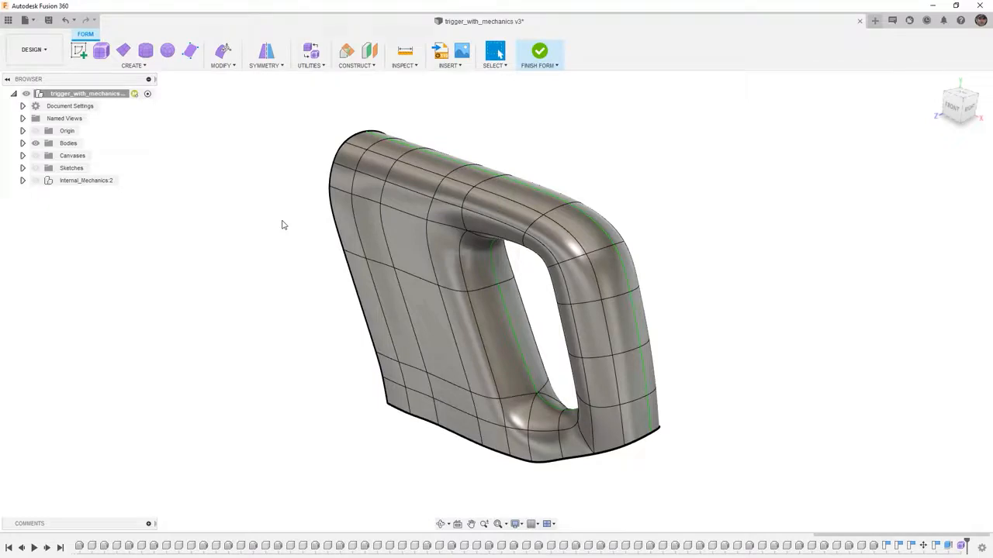
click(541, 52)
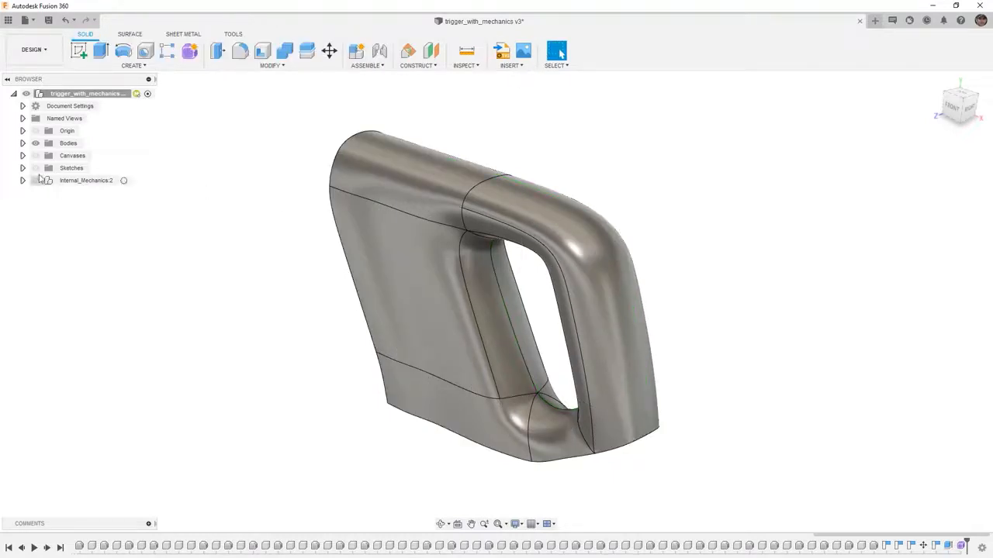
click(23, 143)
click(82, 169)
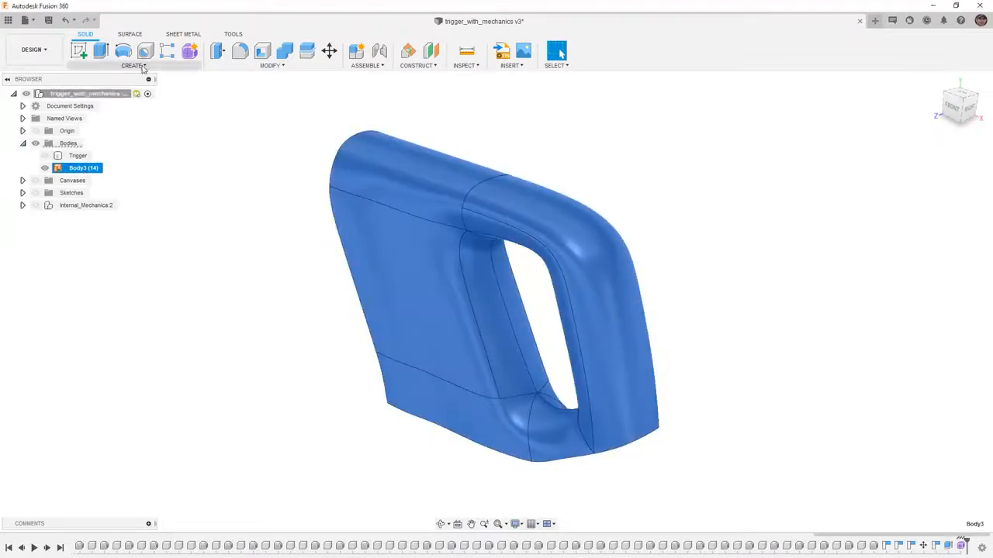
click(141, 66)
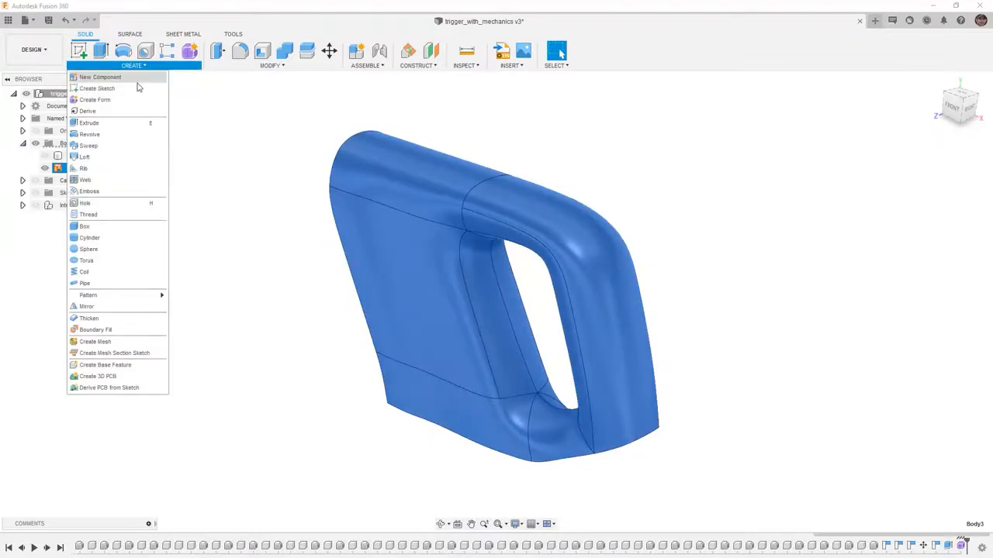
click(121, 318)
shift+middle_drag(243, 312, 306, 286)
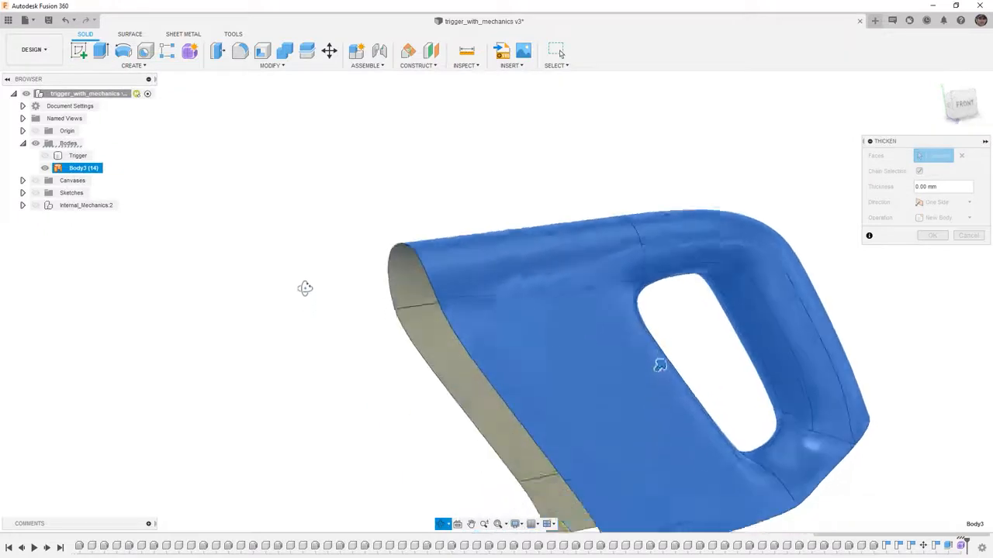
click(612, 310)
drag(660, 338, 635, 363)
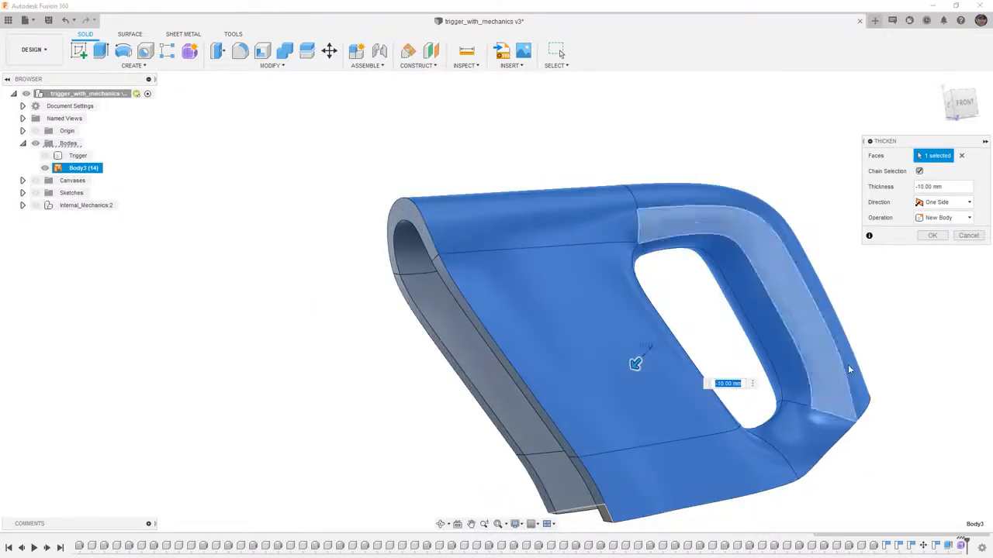
text(-2)
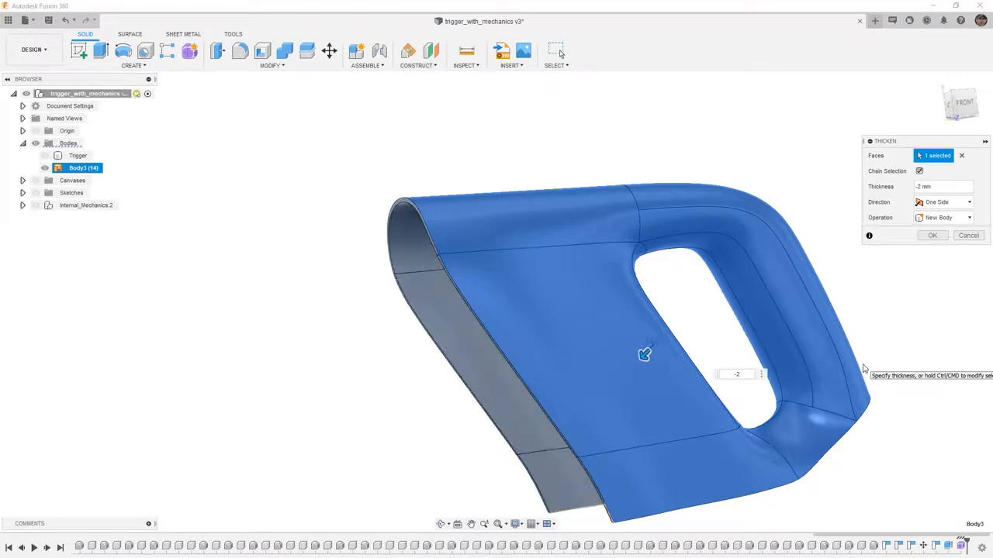
key(Return)
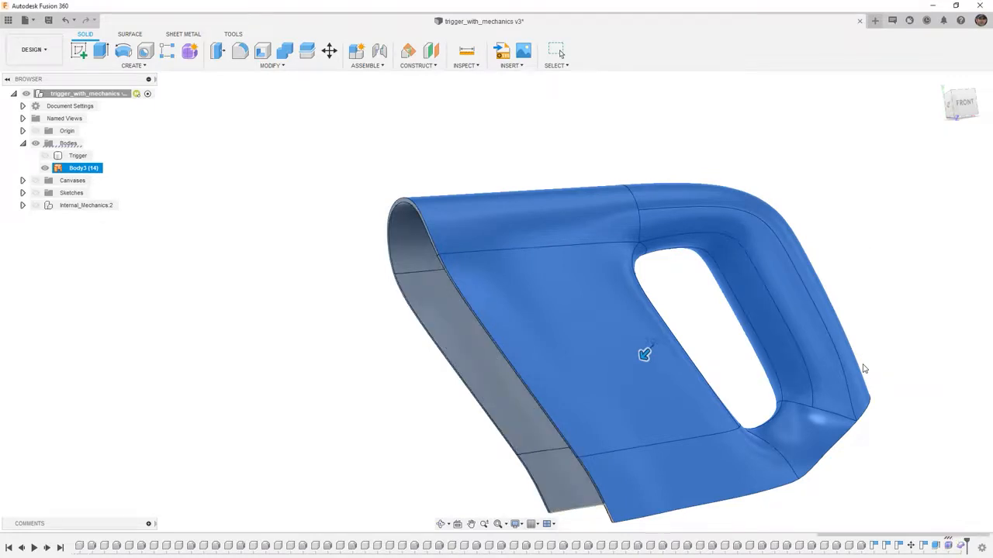
Reopen the housing's form feature from the design history to examine its editable T-spline faces, and finish the form.
click(954, 109)
click(756, 341)
shift+middle_drag(757, 341, 762, 276)
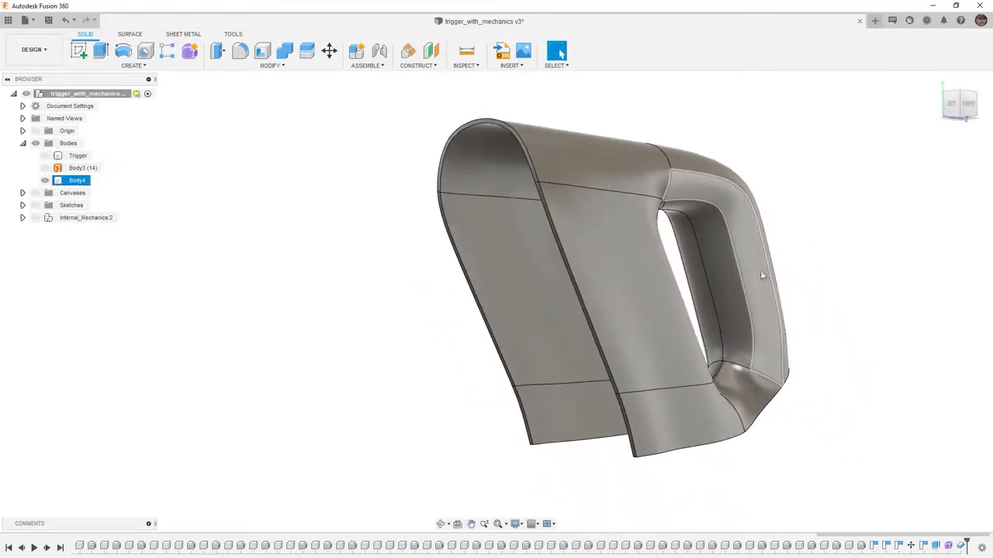
right_click(948, 549)
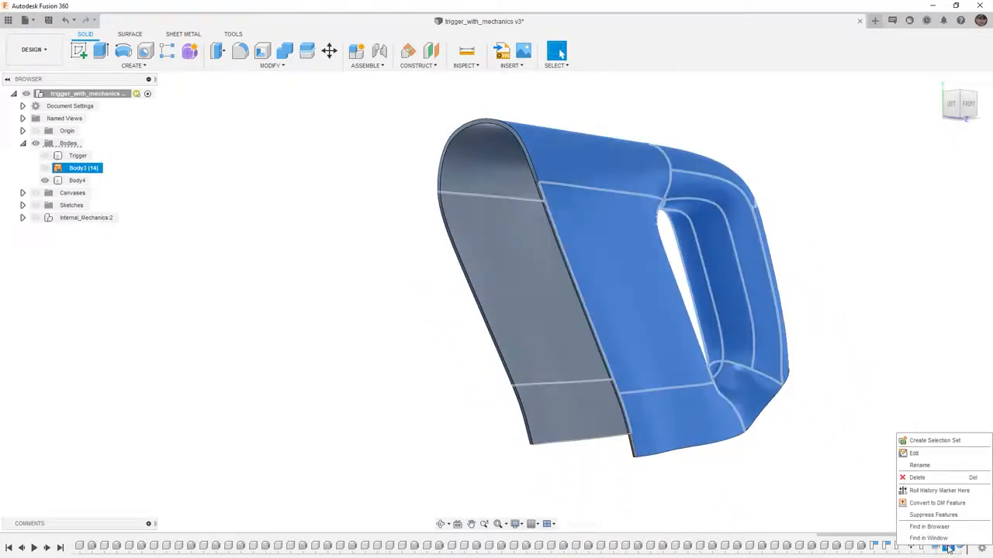
click(937, 455)
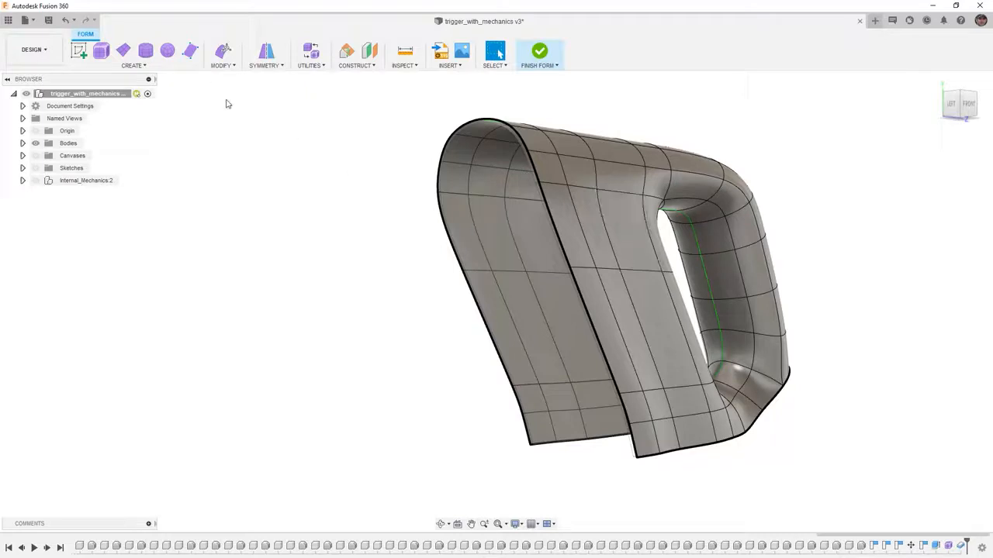
click(568, 187)
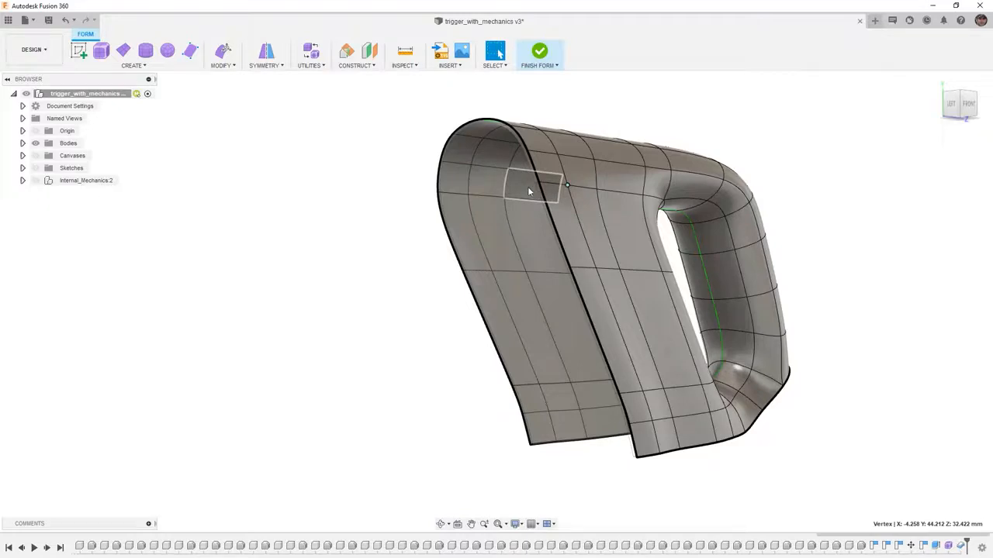
click(538, 56)
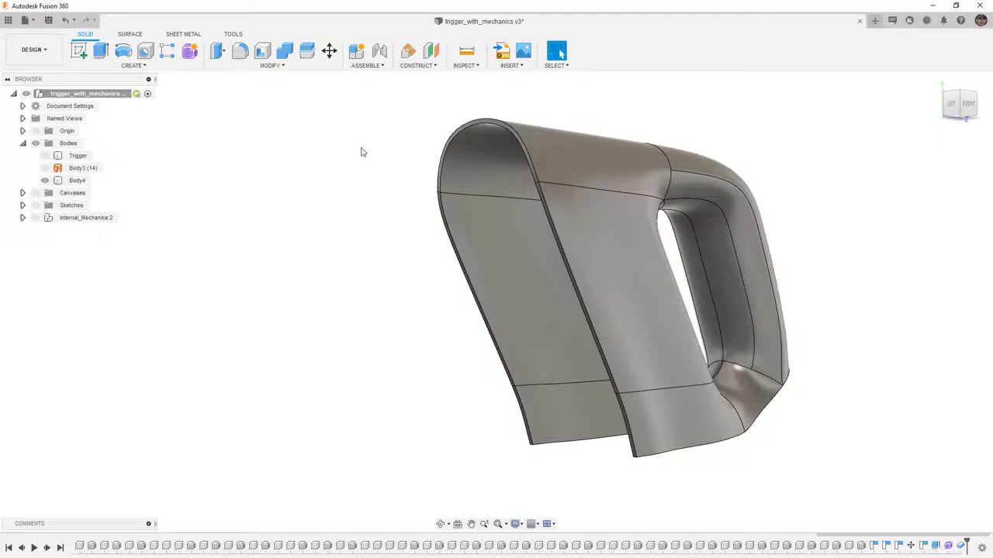
Show the internal mechanics component to check how it fits the thickened housing, and hide it again.
click(45, 183)
click(937, 82)
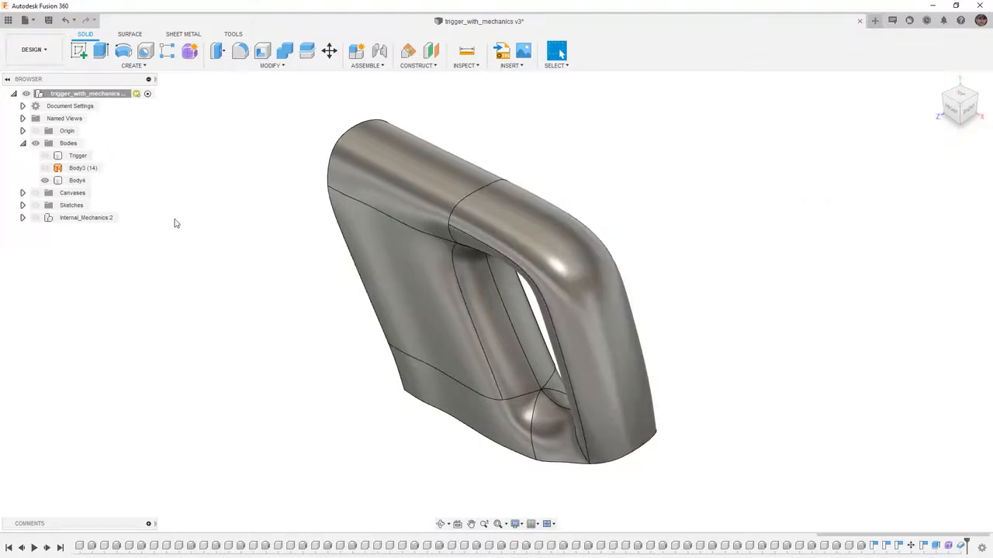
click(35, 217)
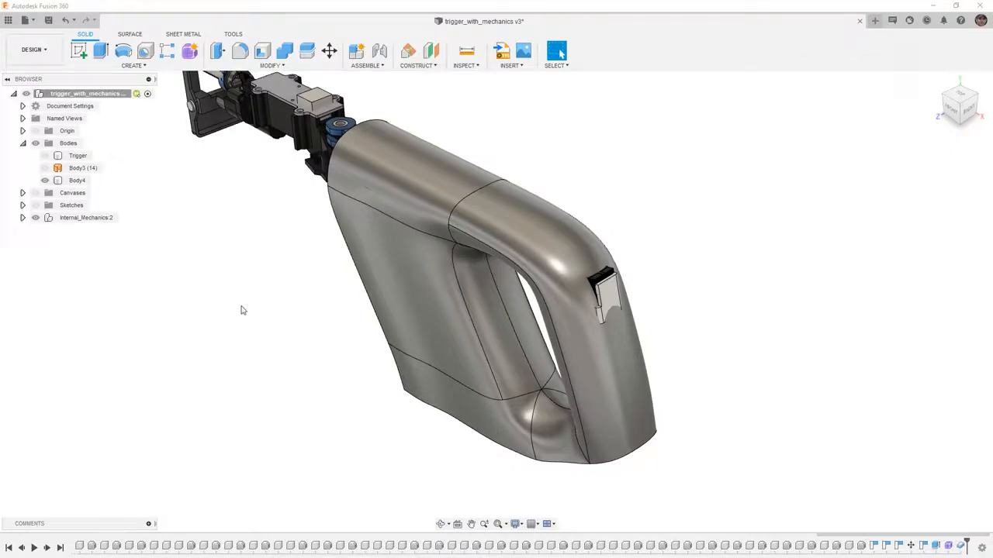
mouse_move(377, 349)
shift+middle_down()
mouse_move(385, 295)
mouse_move(486, 312)
mouse_move(479, 277)
mouse_move(381, 332)
shift+middle_up()
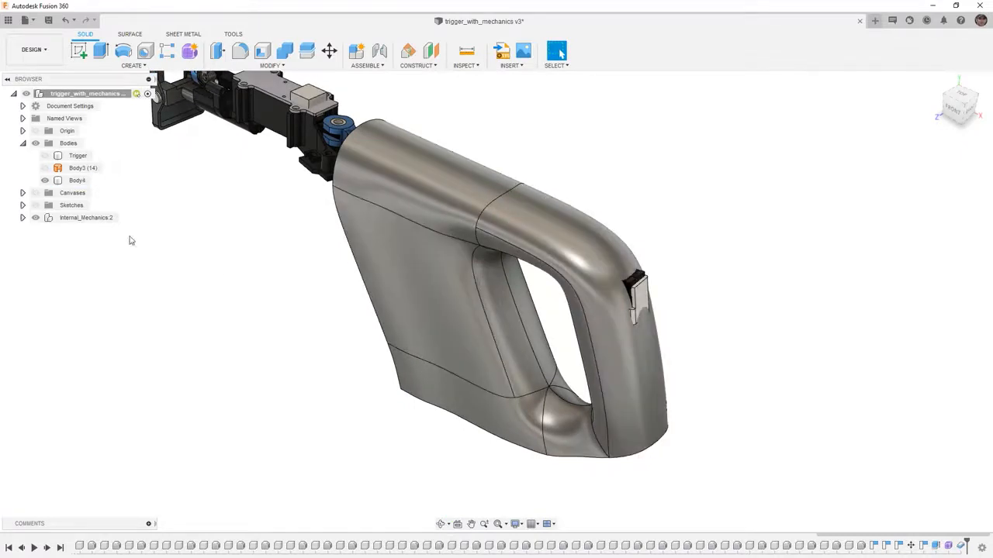
click(35, 218)
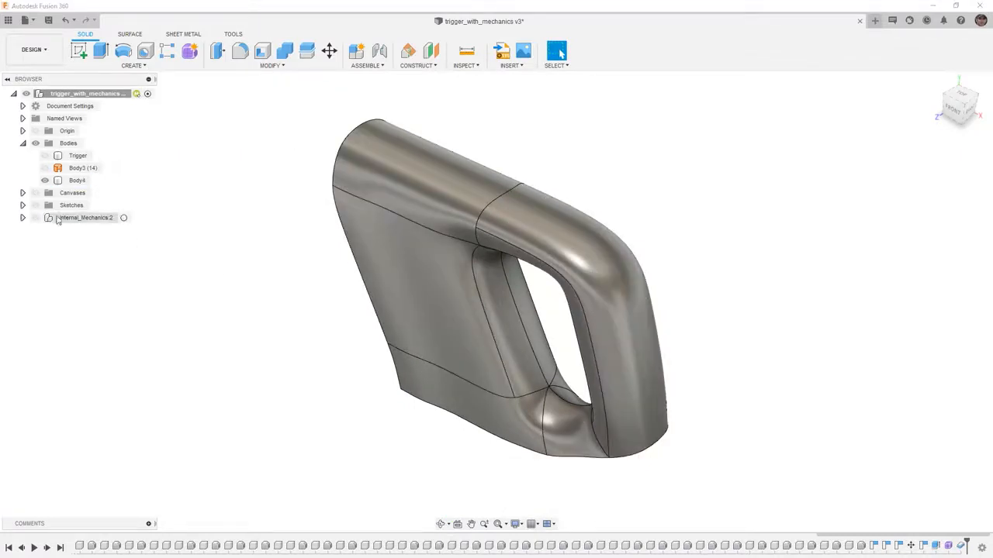
Save the design with the thickened housing viewed from the front.
click(952, 110)
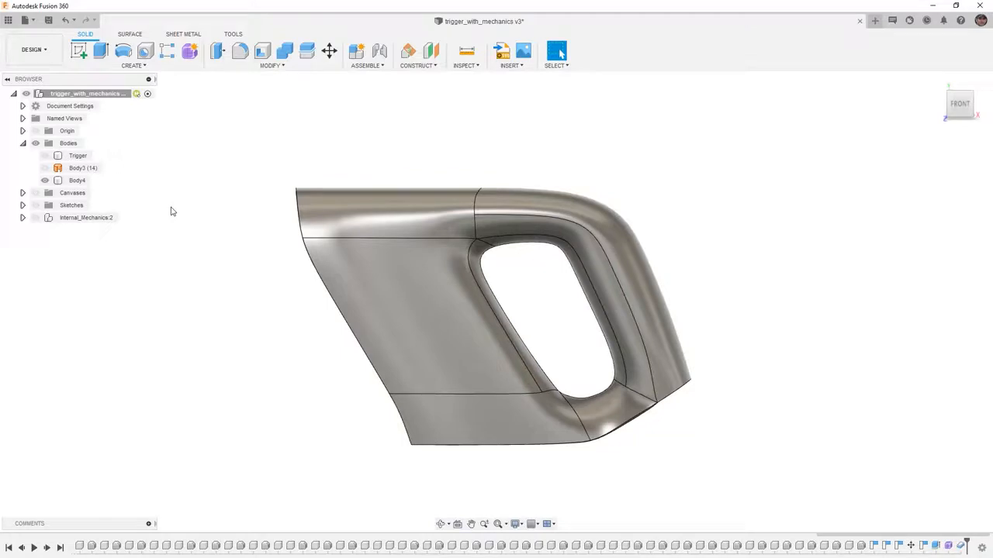
click(46, 20)
click(506, 307)
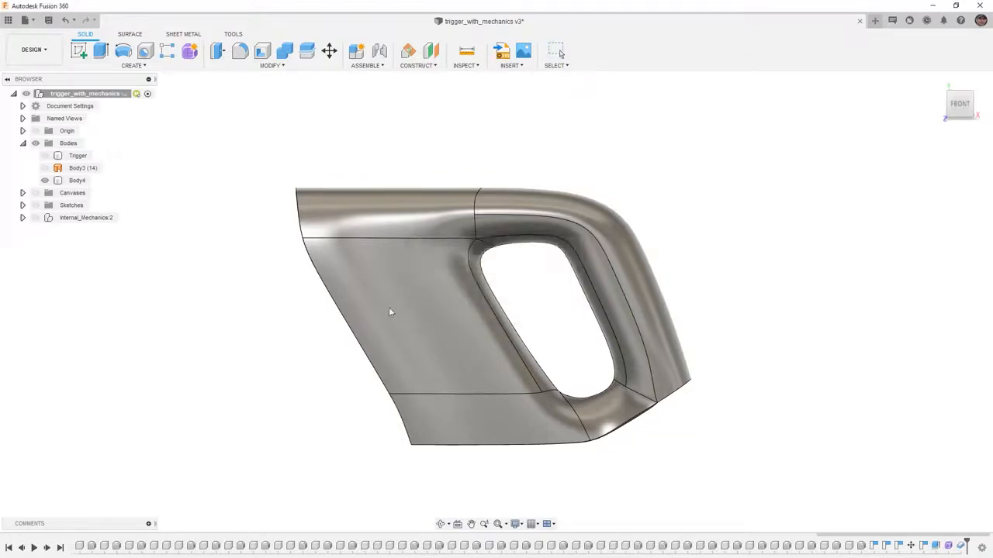